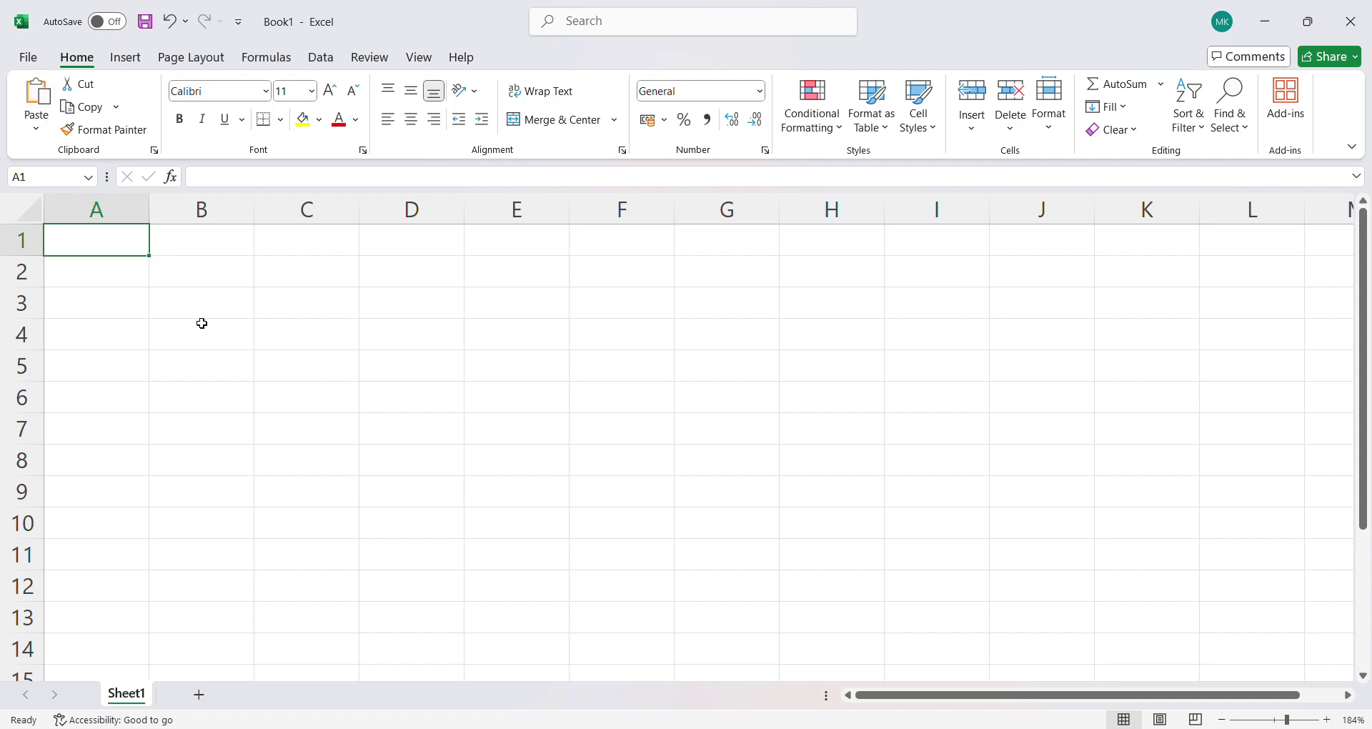
Enter the numbers 1, 2 and 3 in cells A1 to A3.
text(1)
key(Return)
text(2)
key(Return)
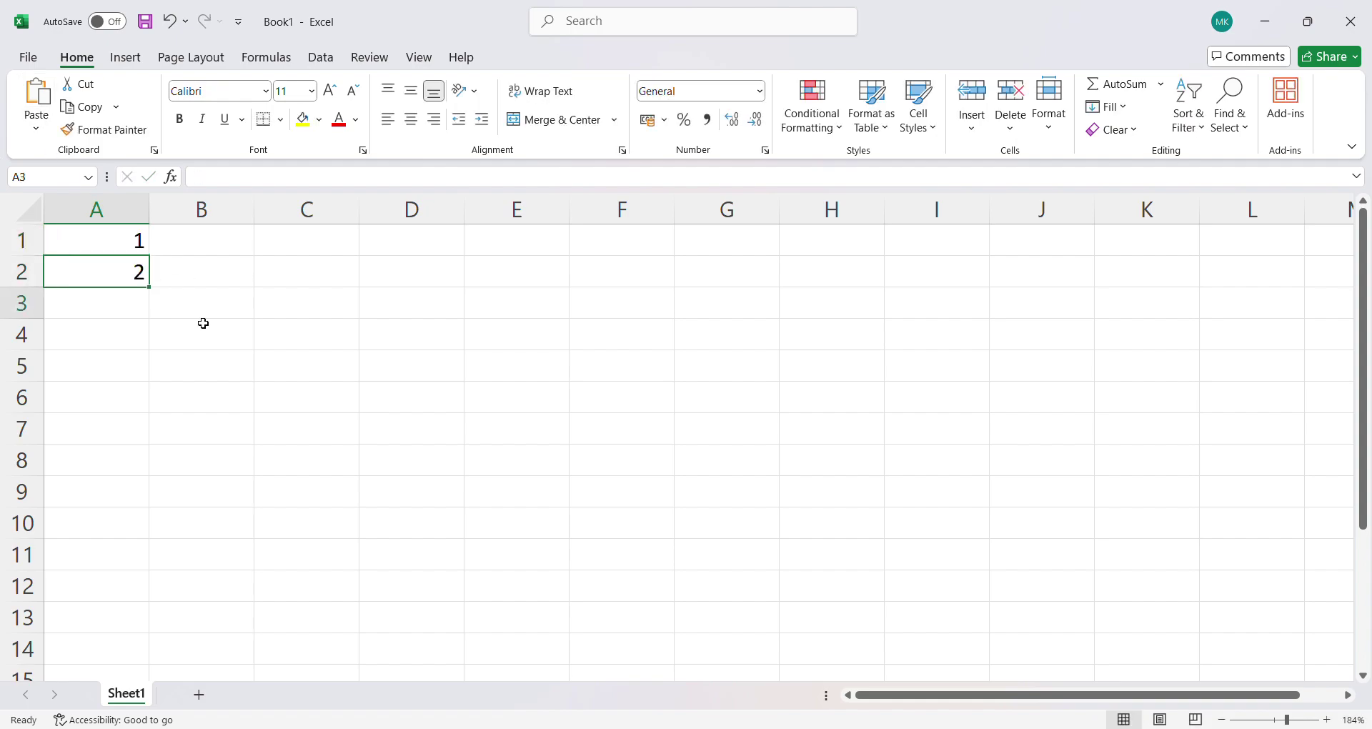
text(3)
key(Return)
Copy the numbers in A1:A3 and paste them into column B starting at B1.
key(Up)
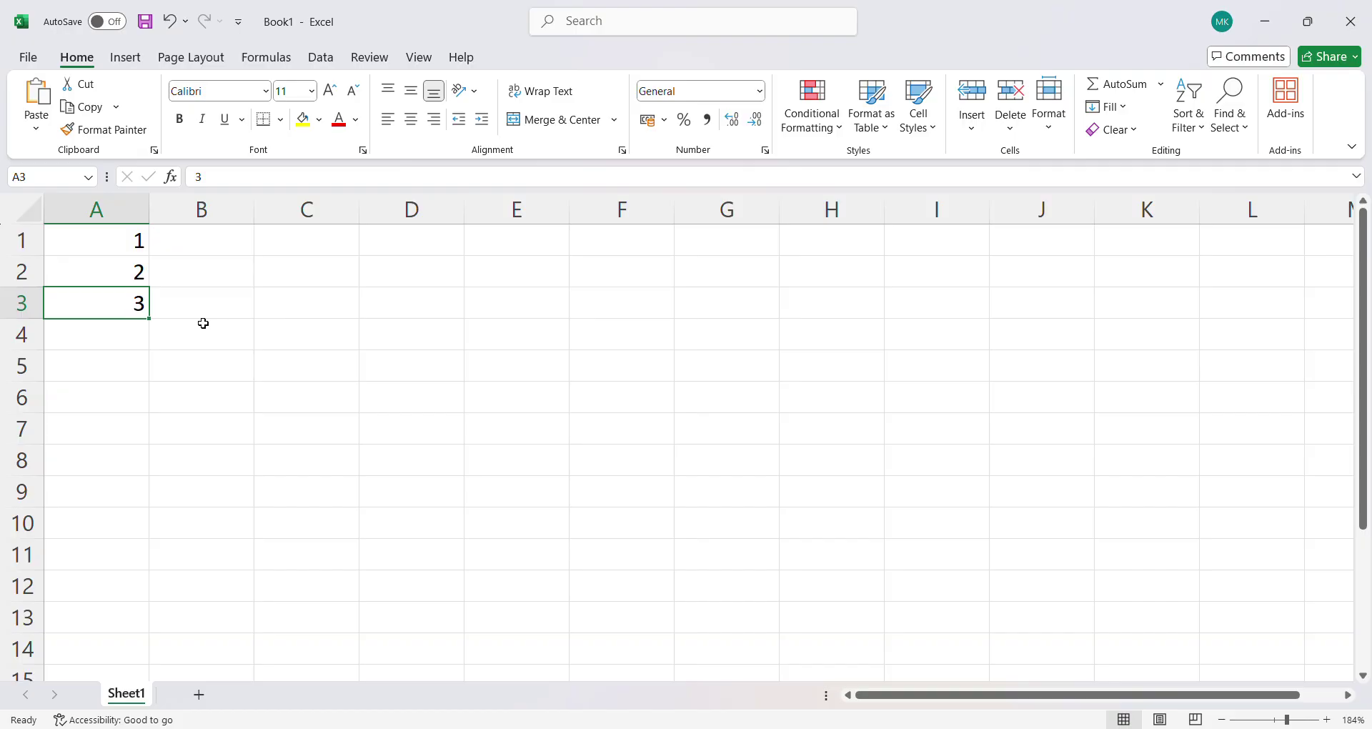
key(shift+Up)
key(shift+Up)
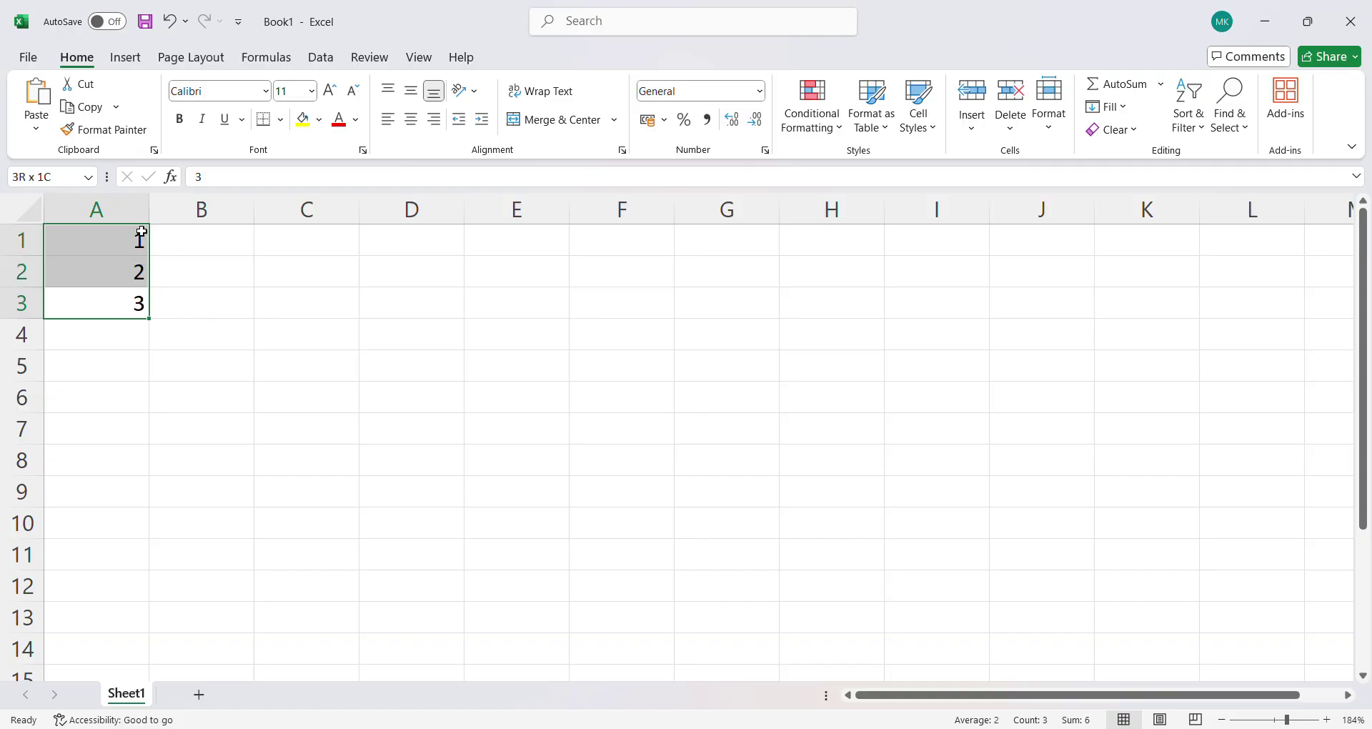
click(90, 107)
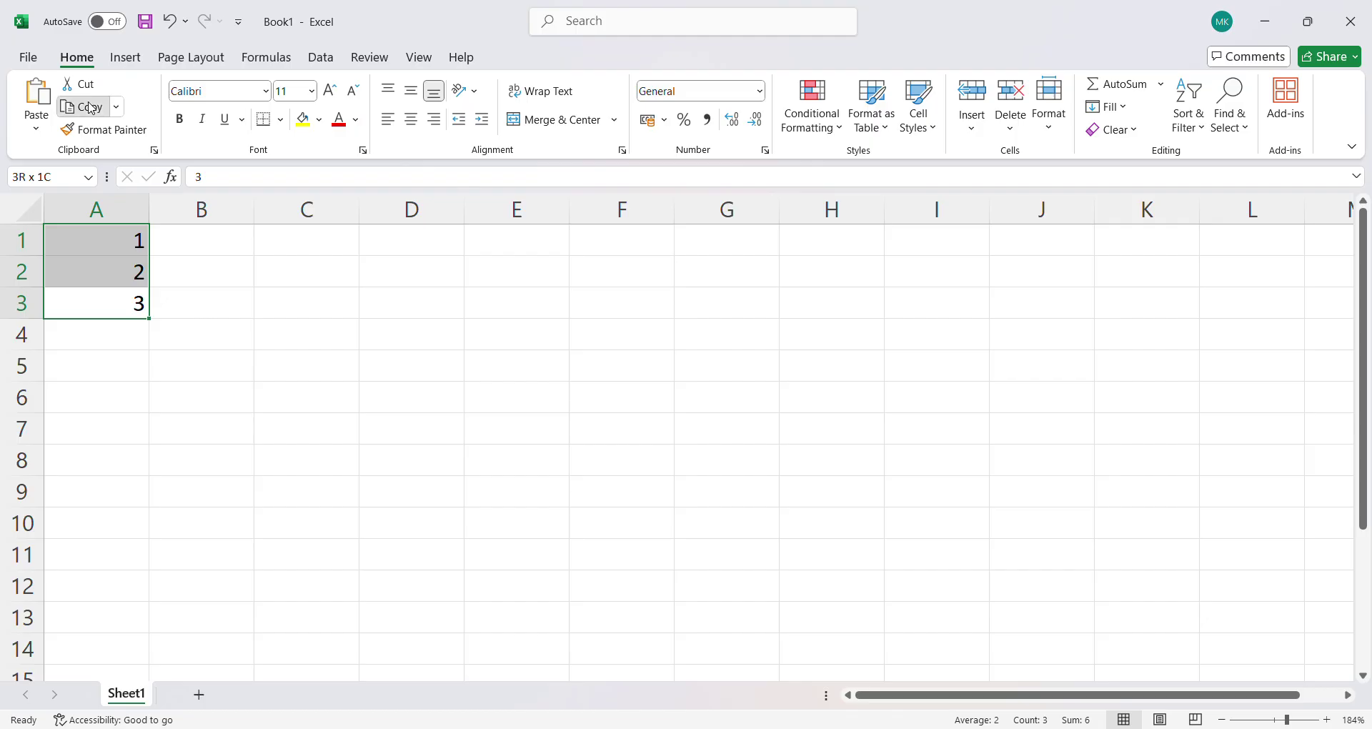
click(215, 244)
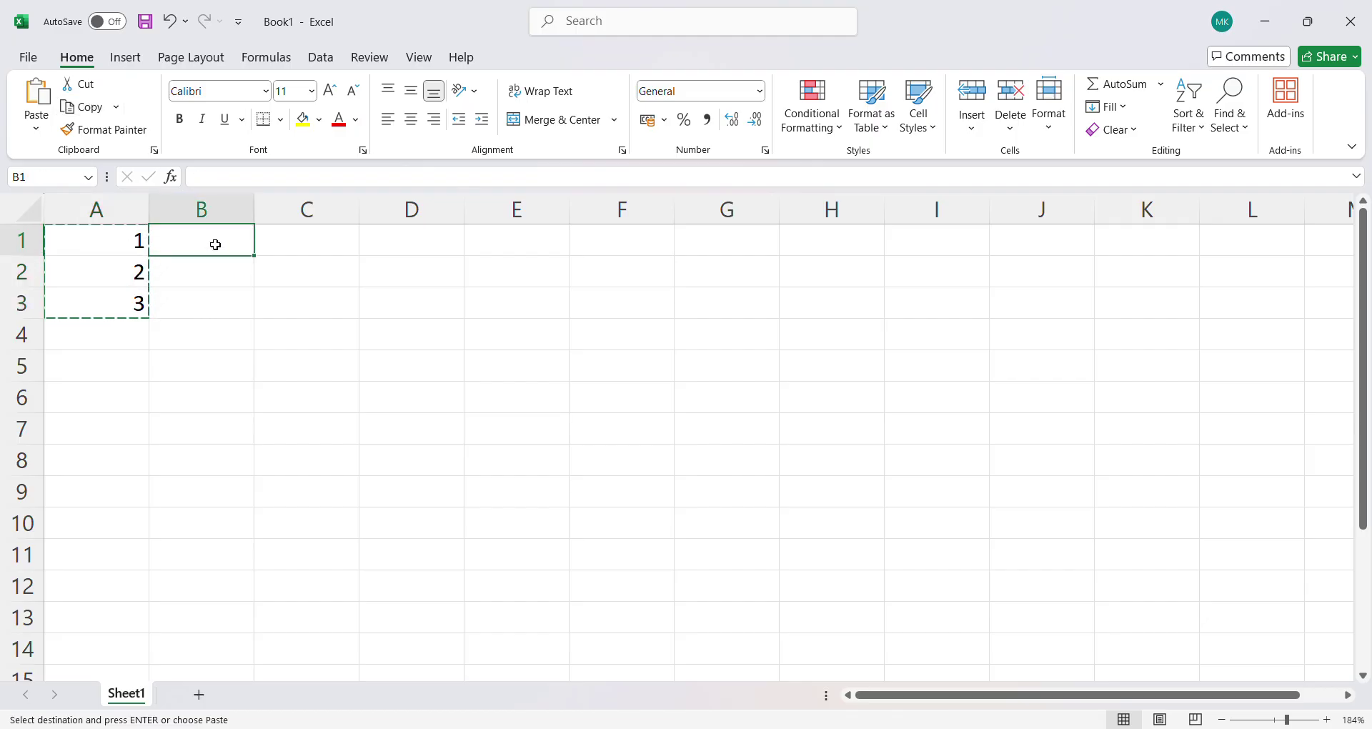
click(44, 104)
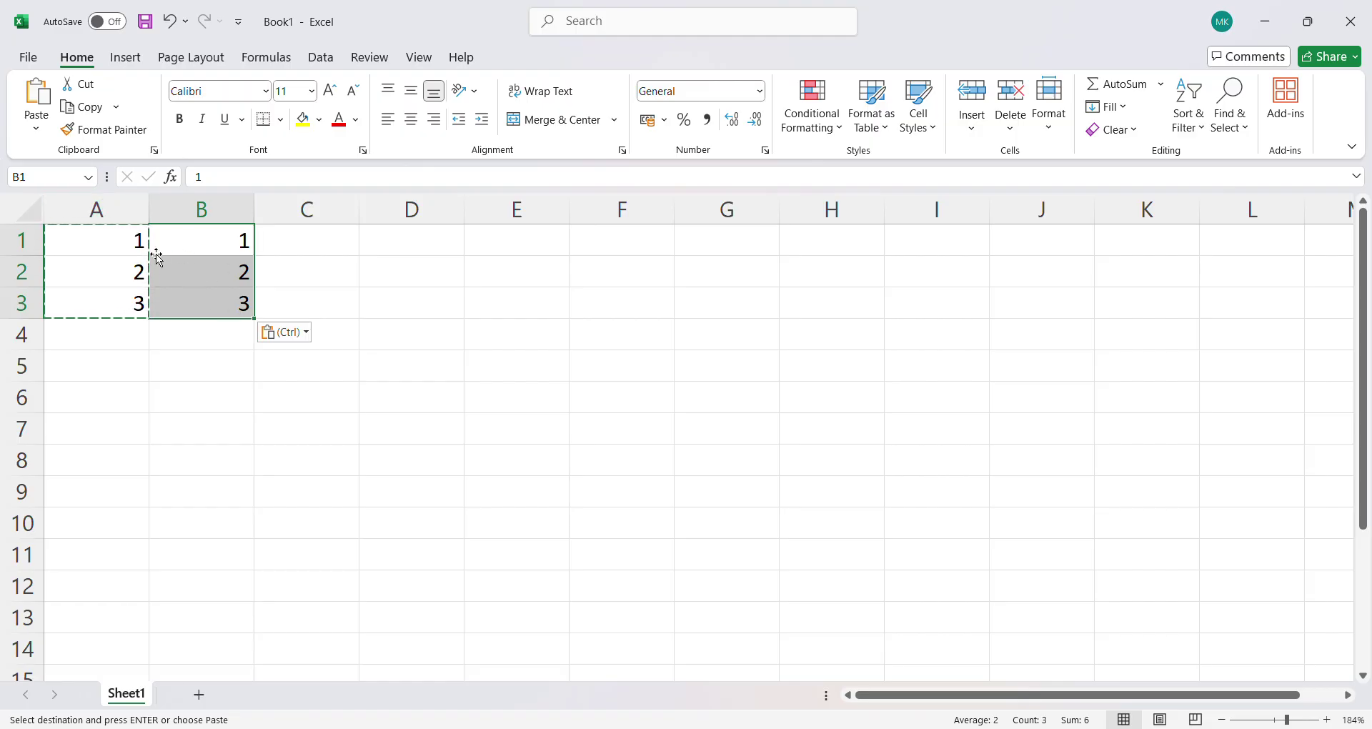
Copy the numbers in B1:B3 and paste them directly below, starting at B4.
key(ctrl+c)
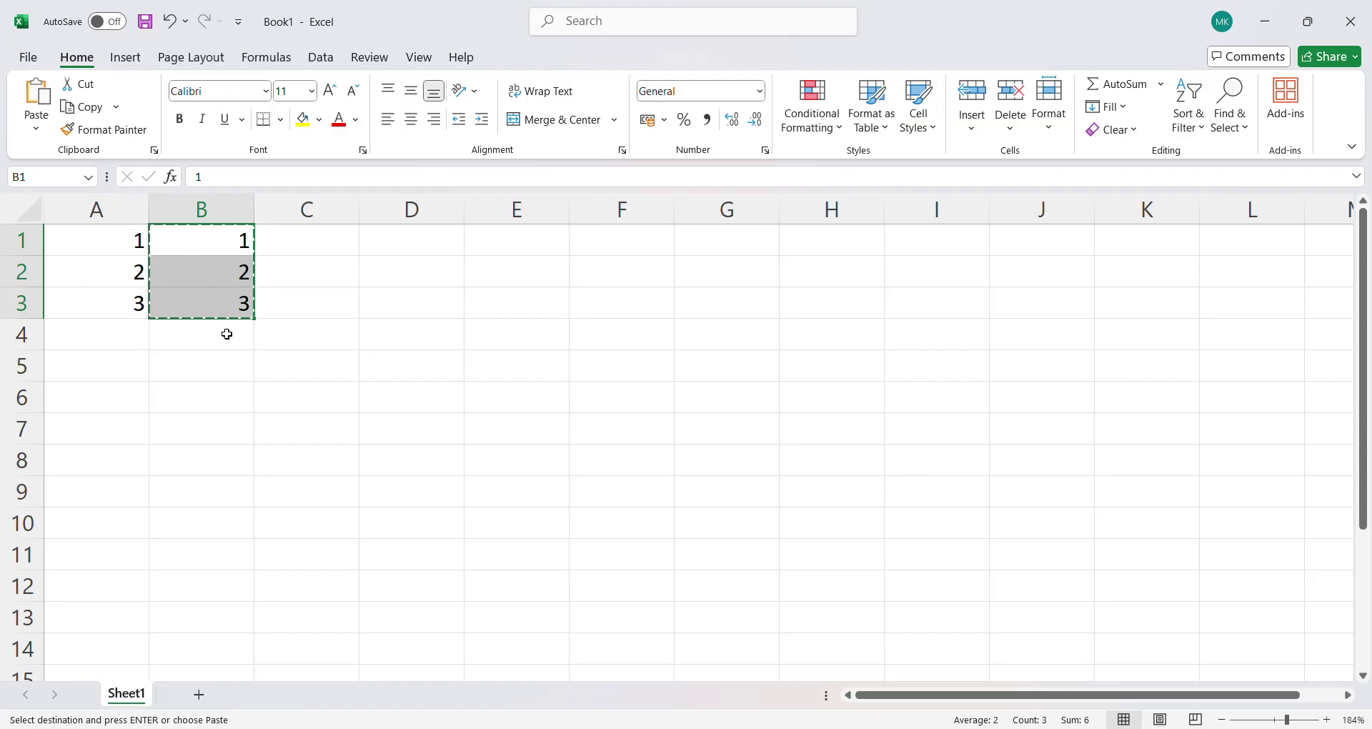
click(229, 344)
key(ctrl+v)
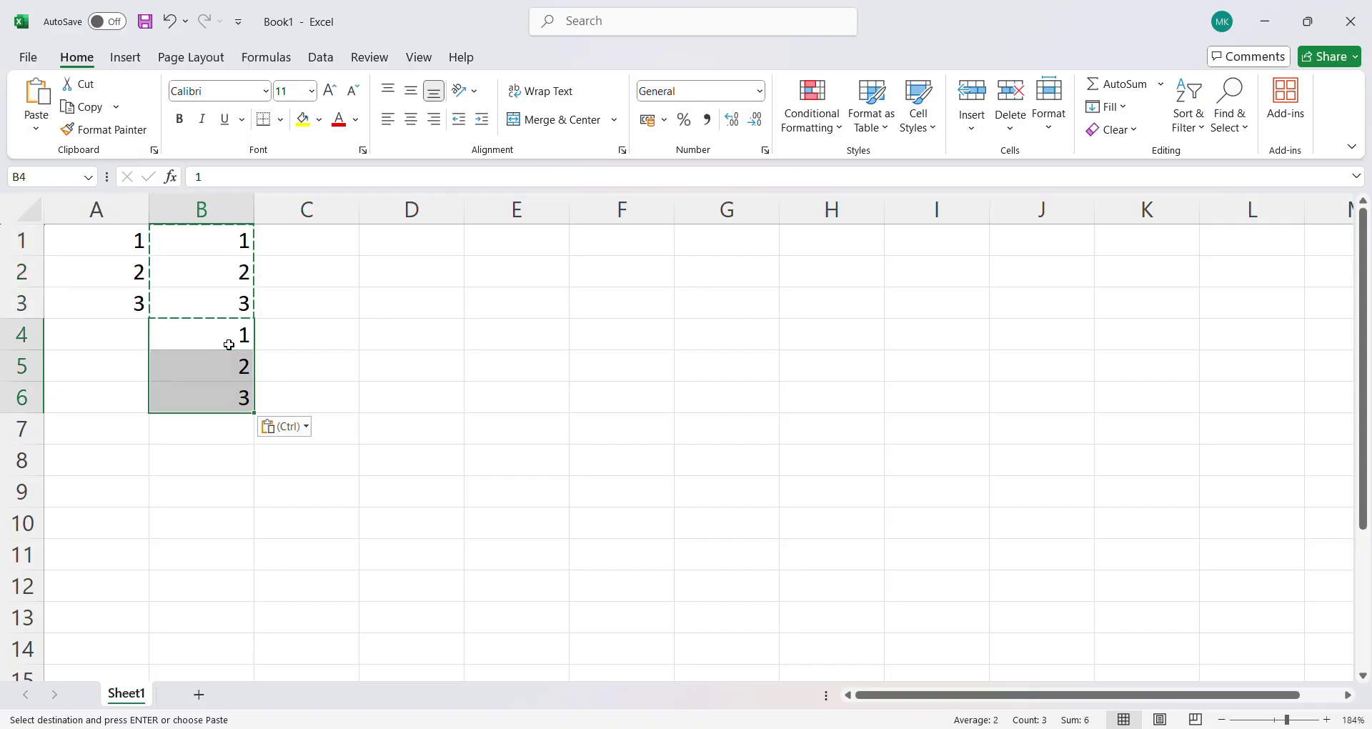
Cut the numbers from A1:A3 and paste them into column C starting at C1.
click(309, 255)
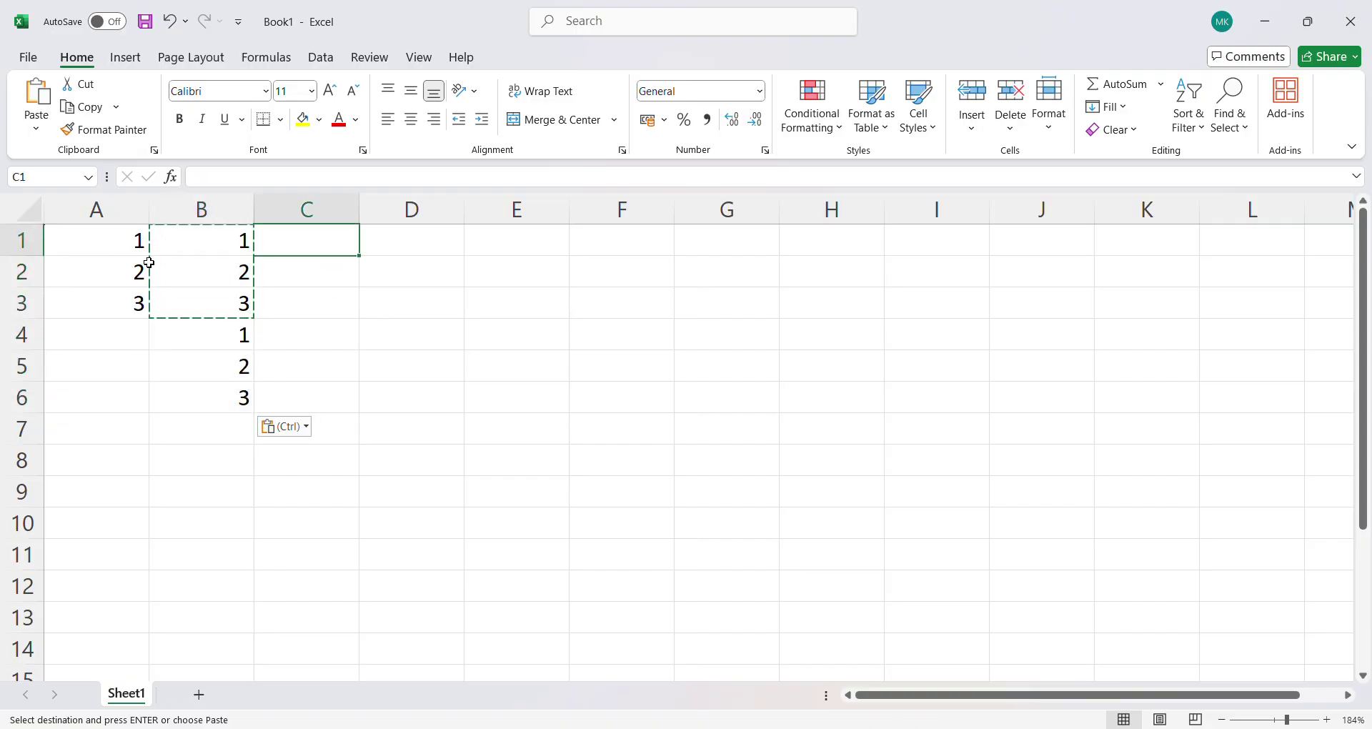
drag(125, 243, 133, 301)
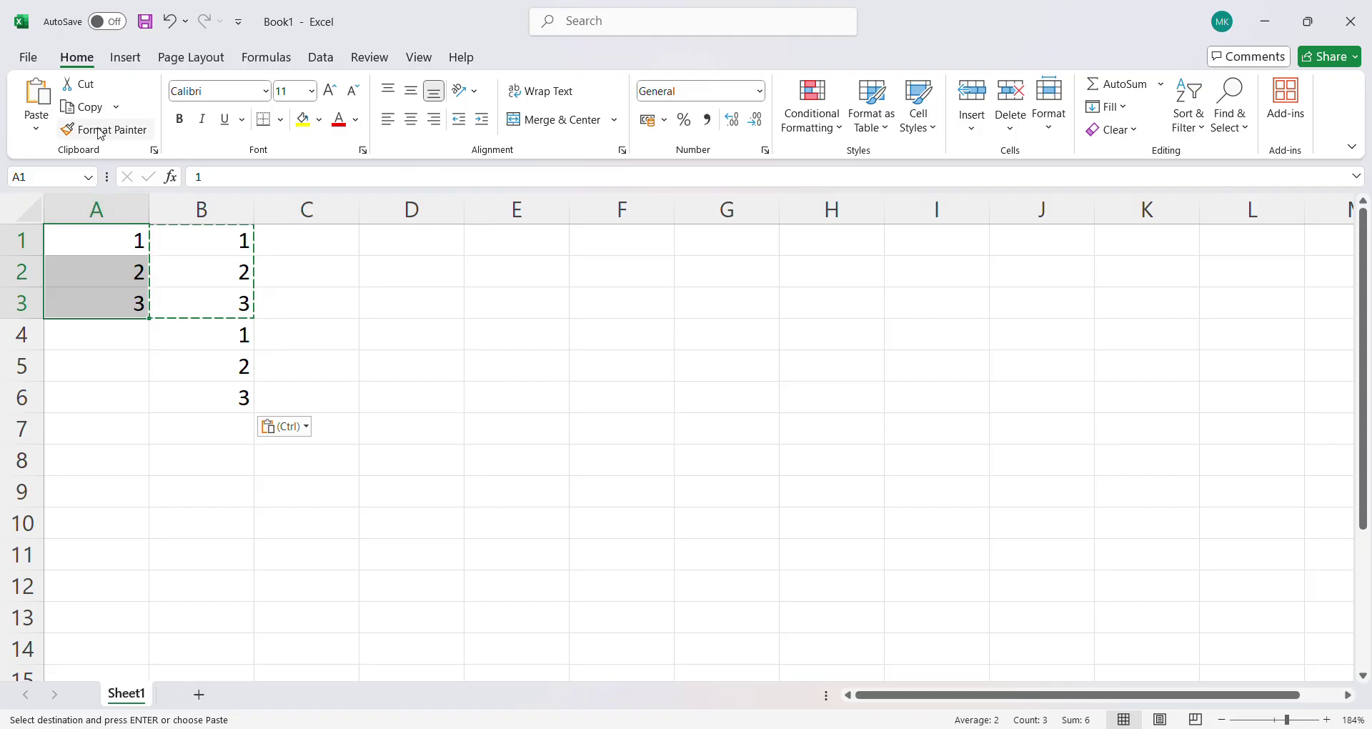
click(82, 87)
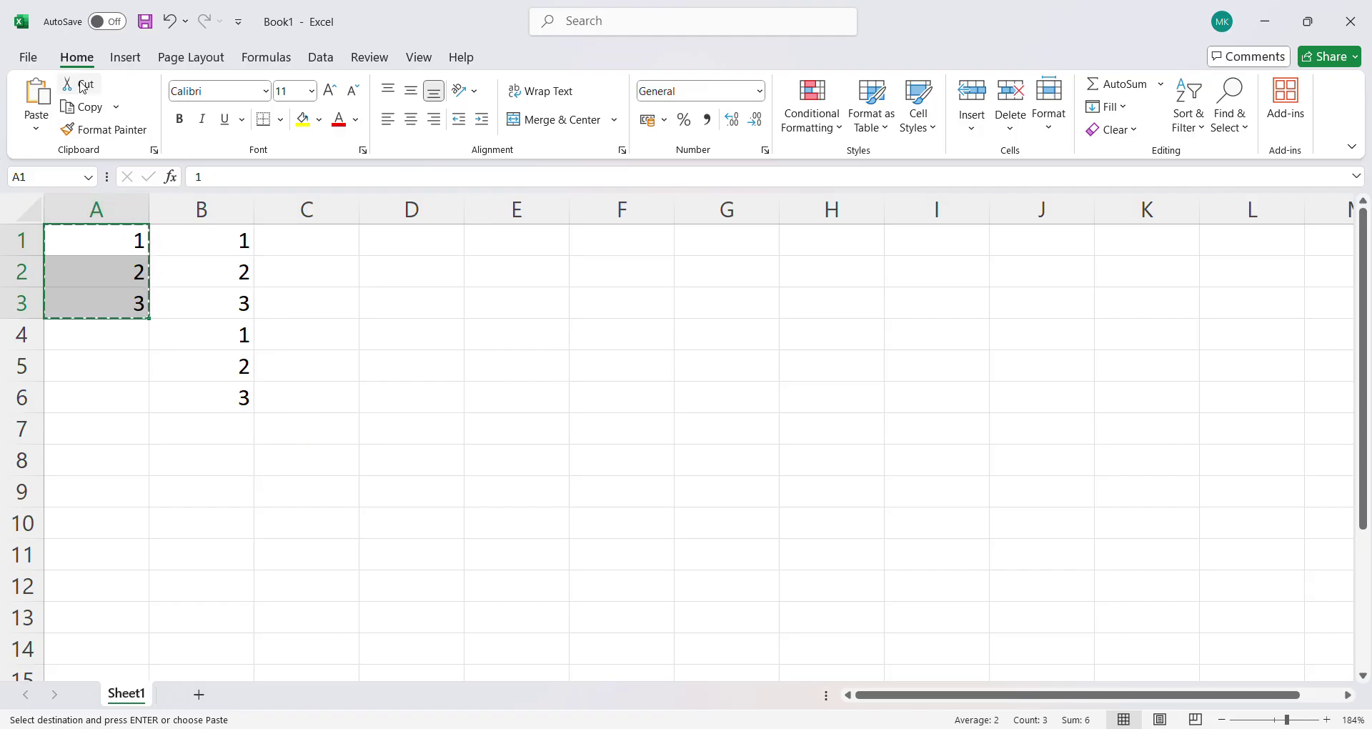
click(327, 252)
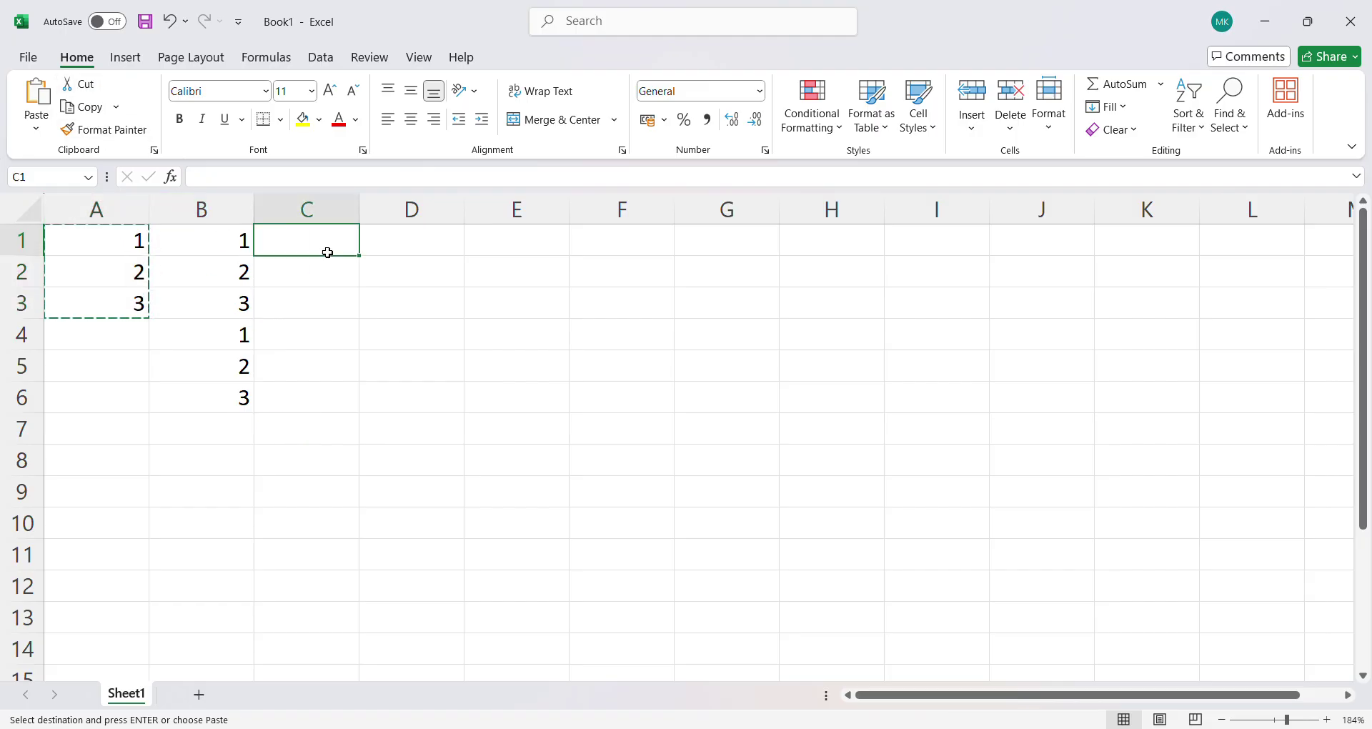
click(39, 97)
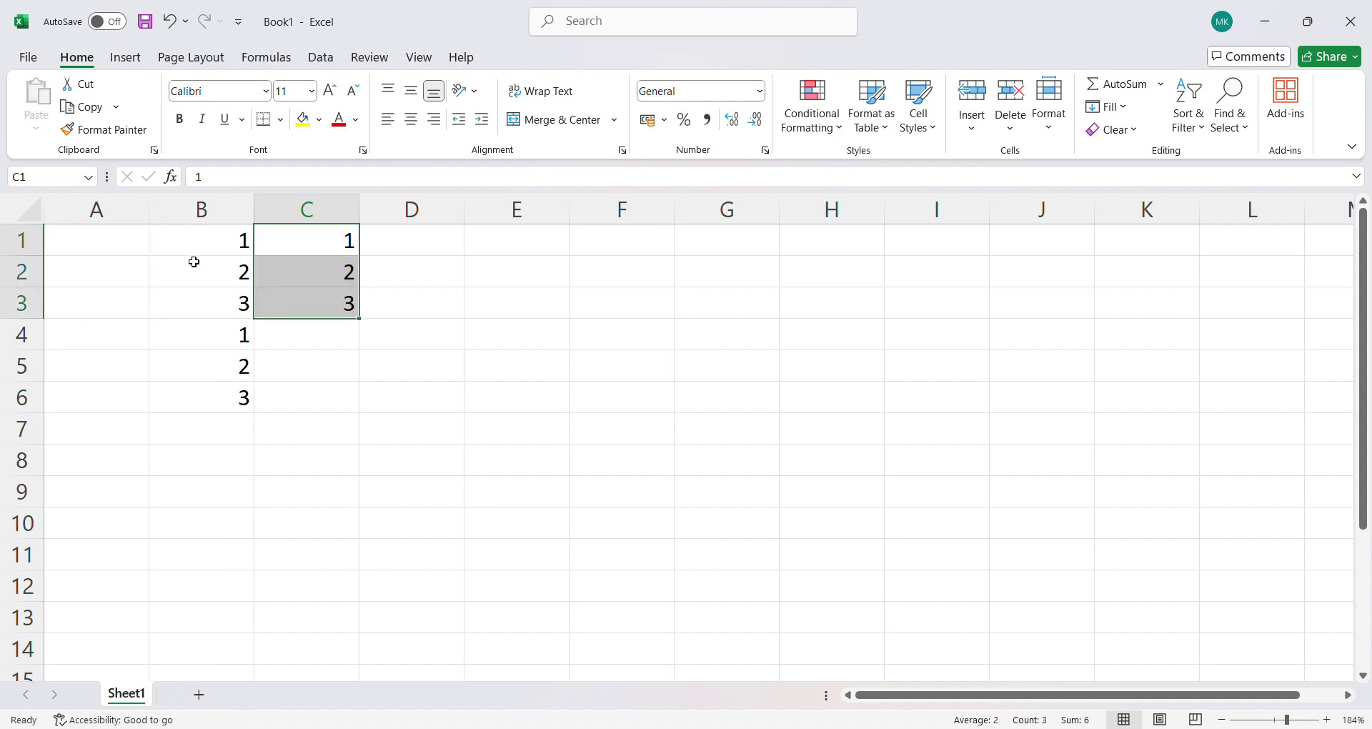
Move the numbers in C1:C3 to column D, starting at D1.
drag(111, 230, 113, 313)
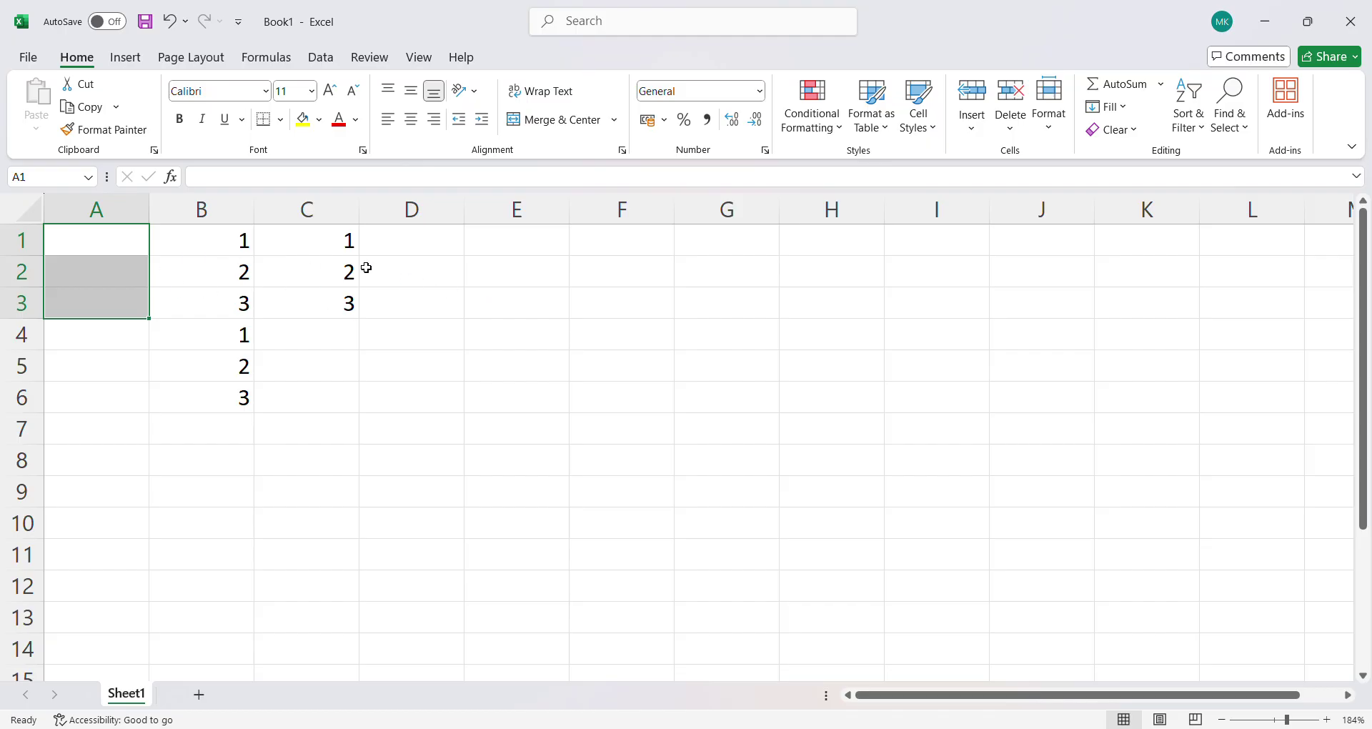
drag(348, 241, 340, 318)
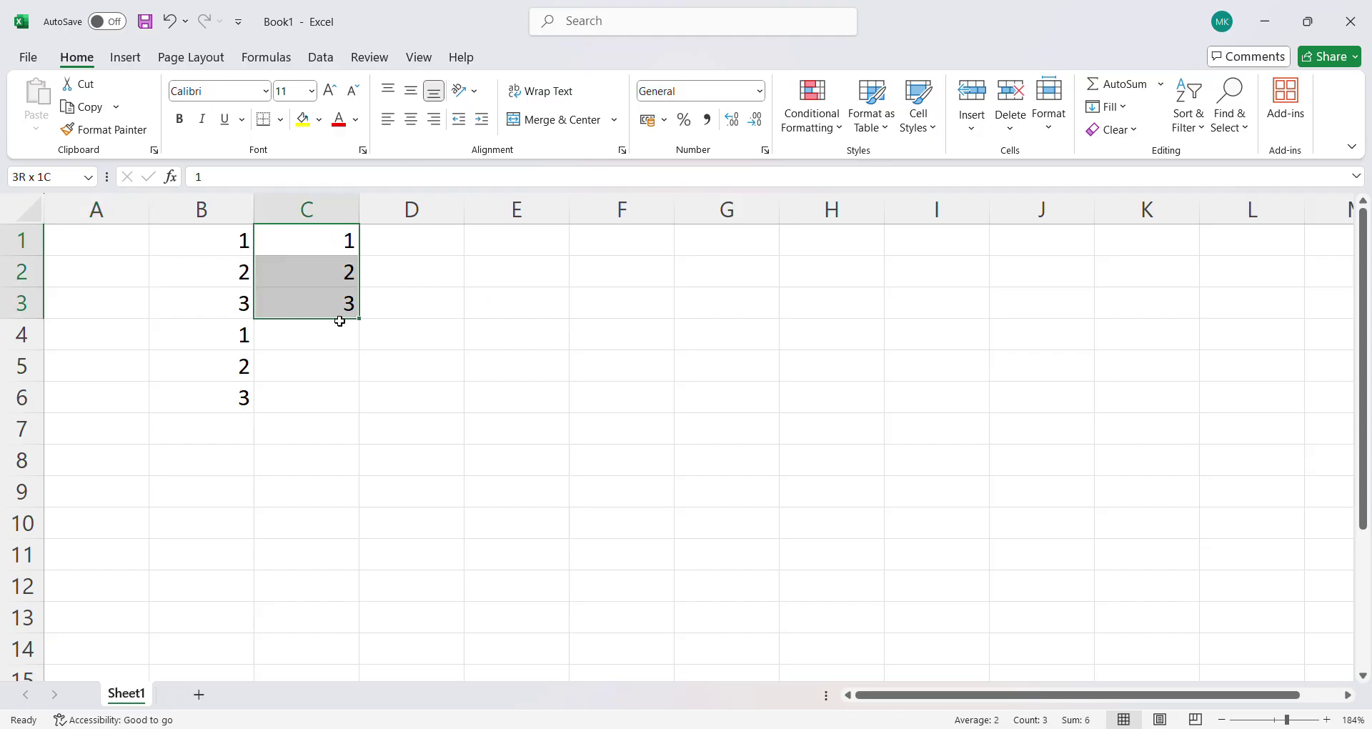
key(ctrl+c)
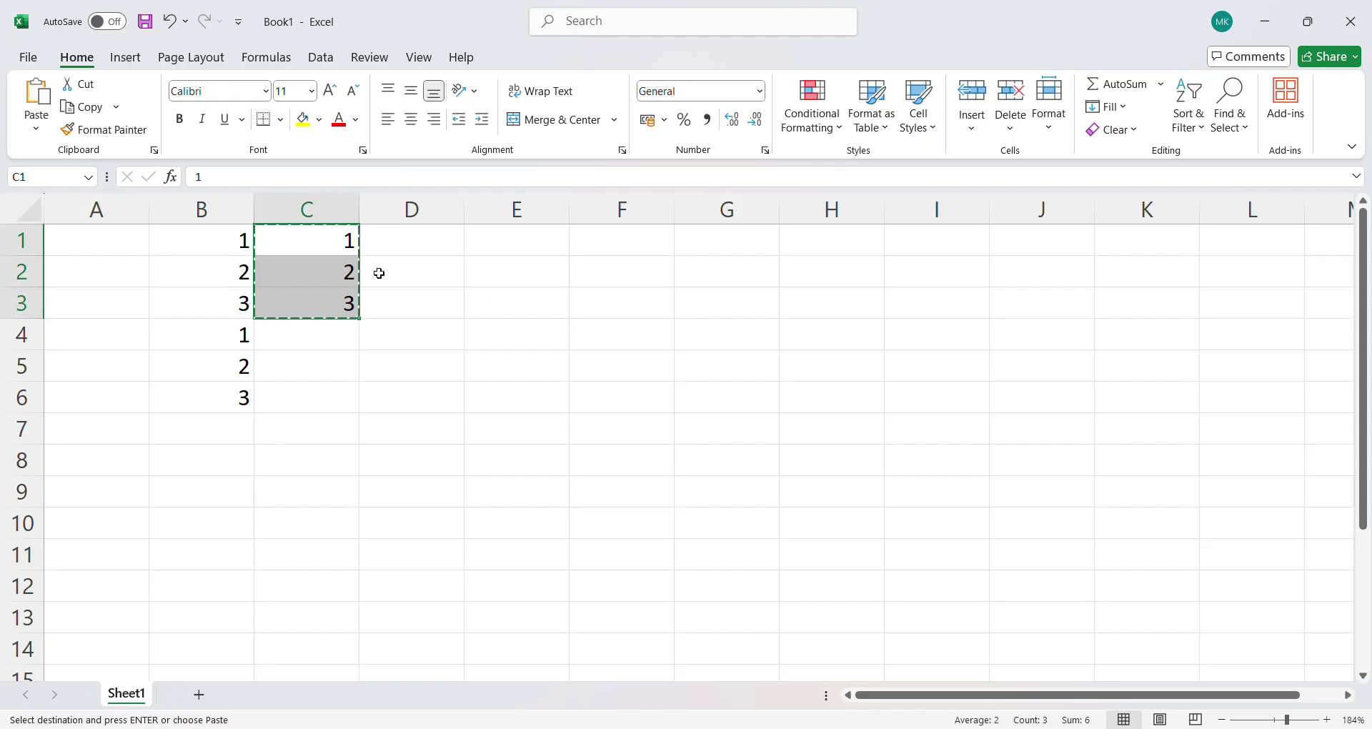
click(408, 248)
key(ctrl+v)
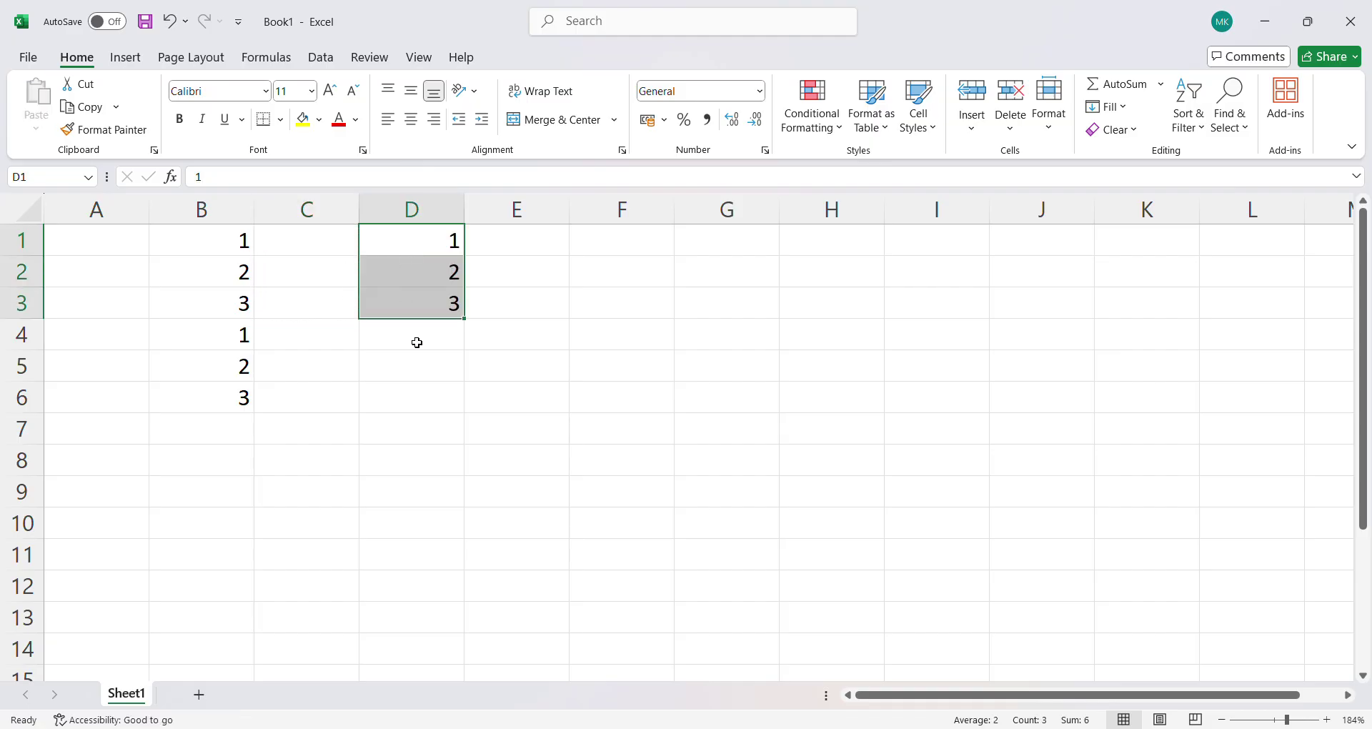
click(416, 342)
Make the numbers in B1:B3 and B4:B6 bold.
drag(237, 245, 242, 315)
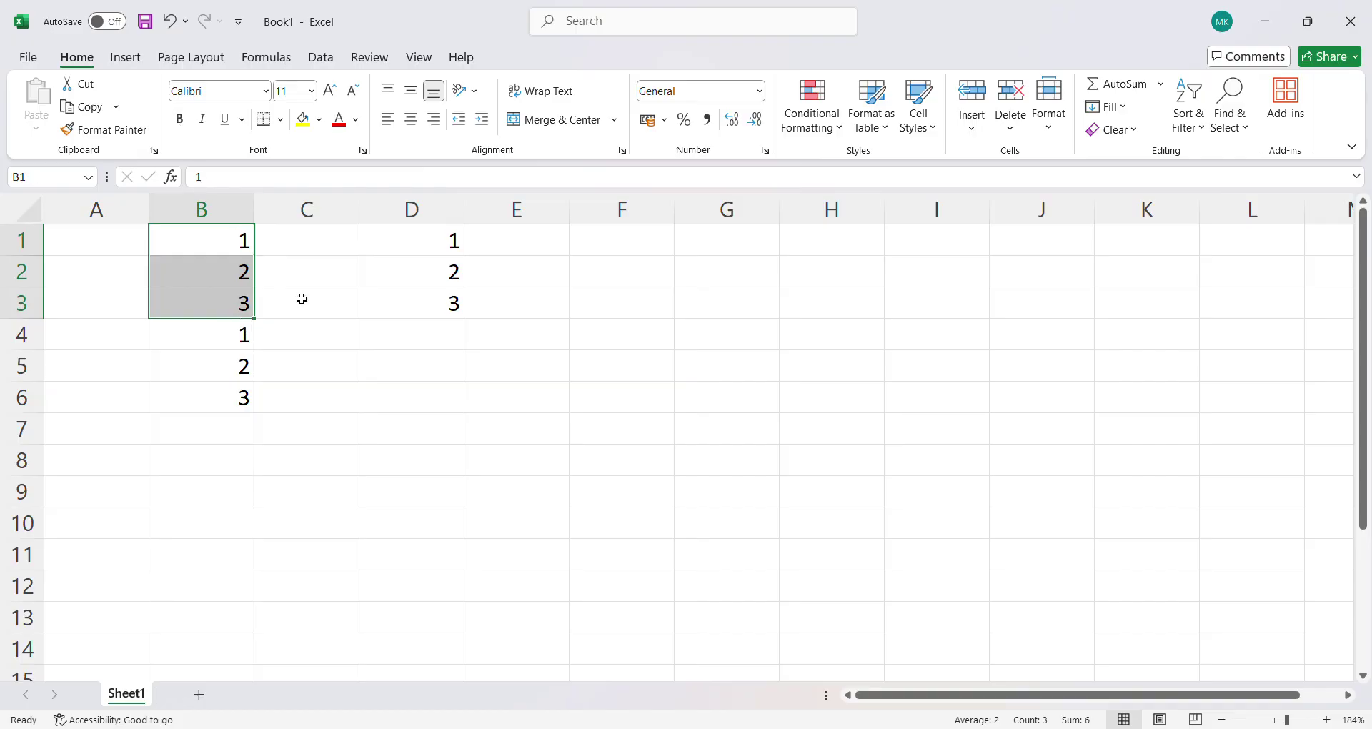
key(ctrl+b)
drag(247, 338, 244, 399)
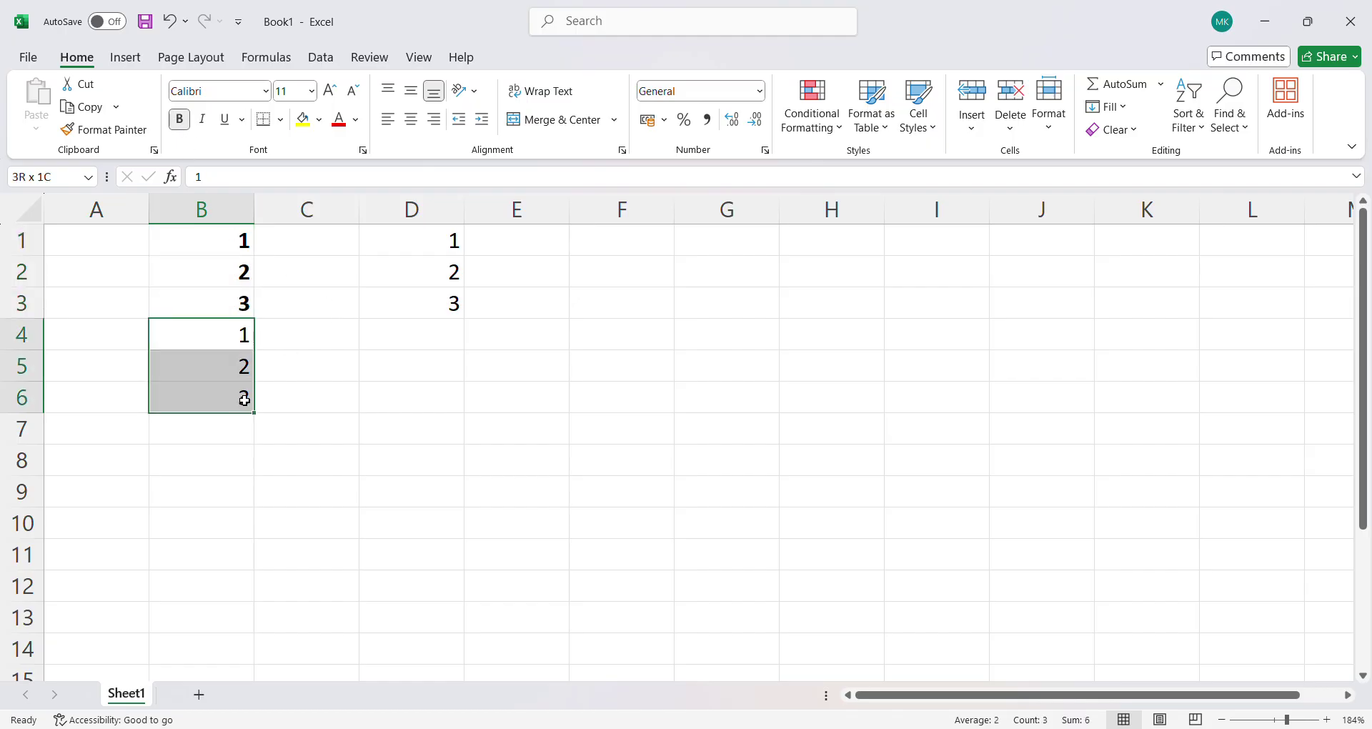
click(182, 121)
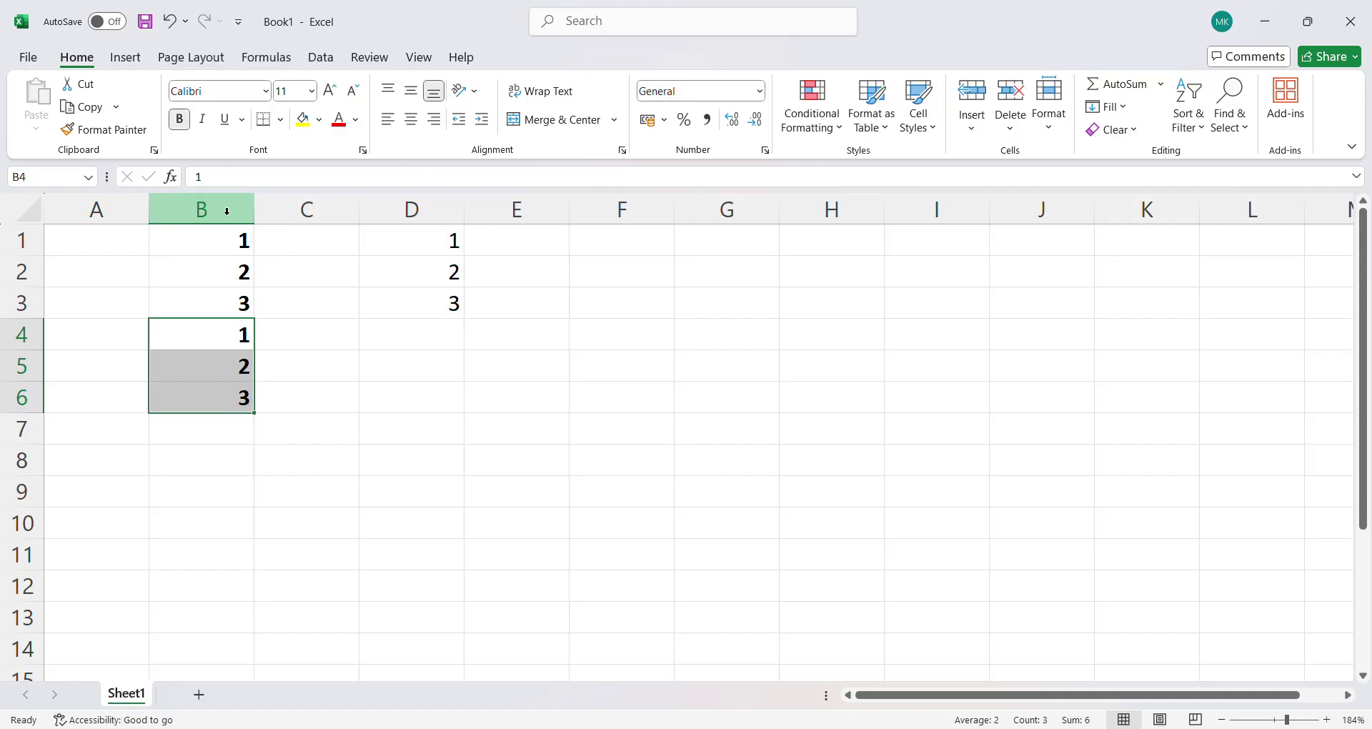
Apply italic and underline formatting to the numbers in B4:B6.
click(203, 119)
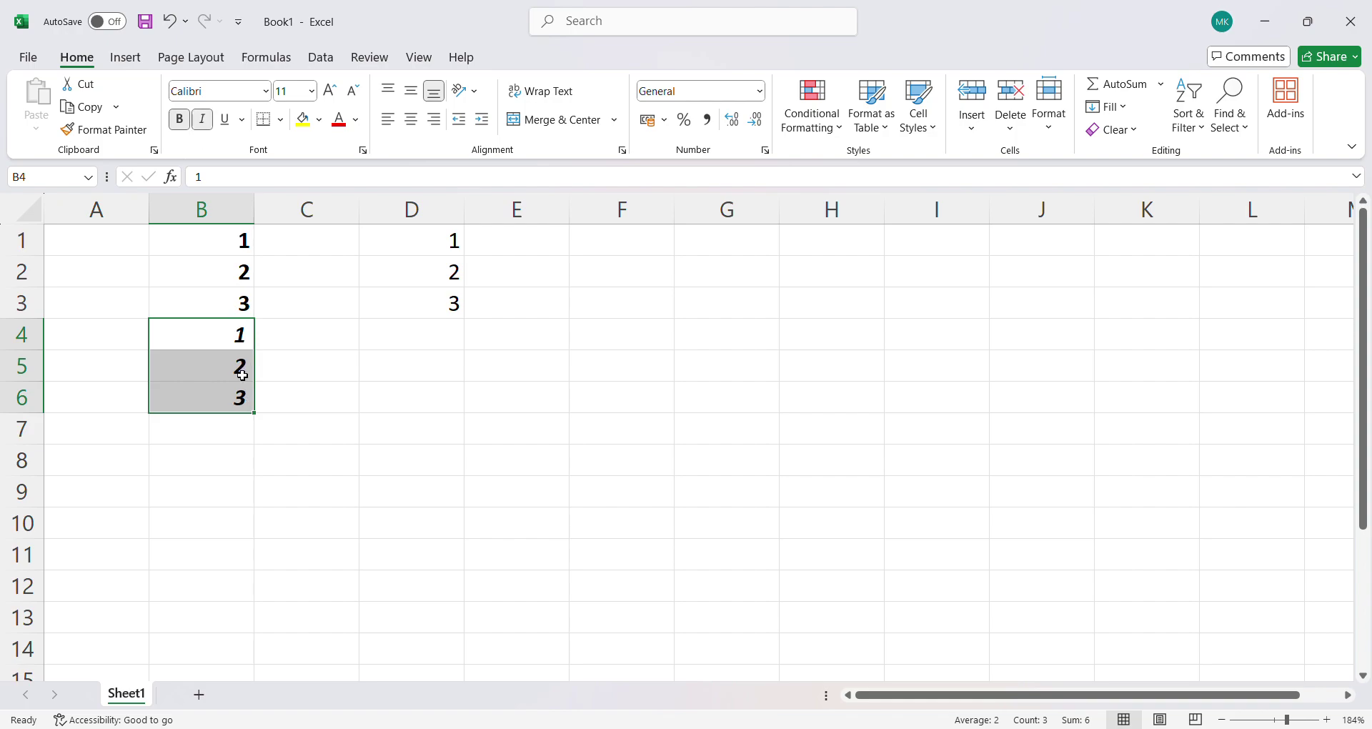
click(225, 120)
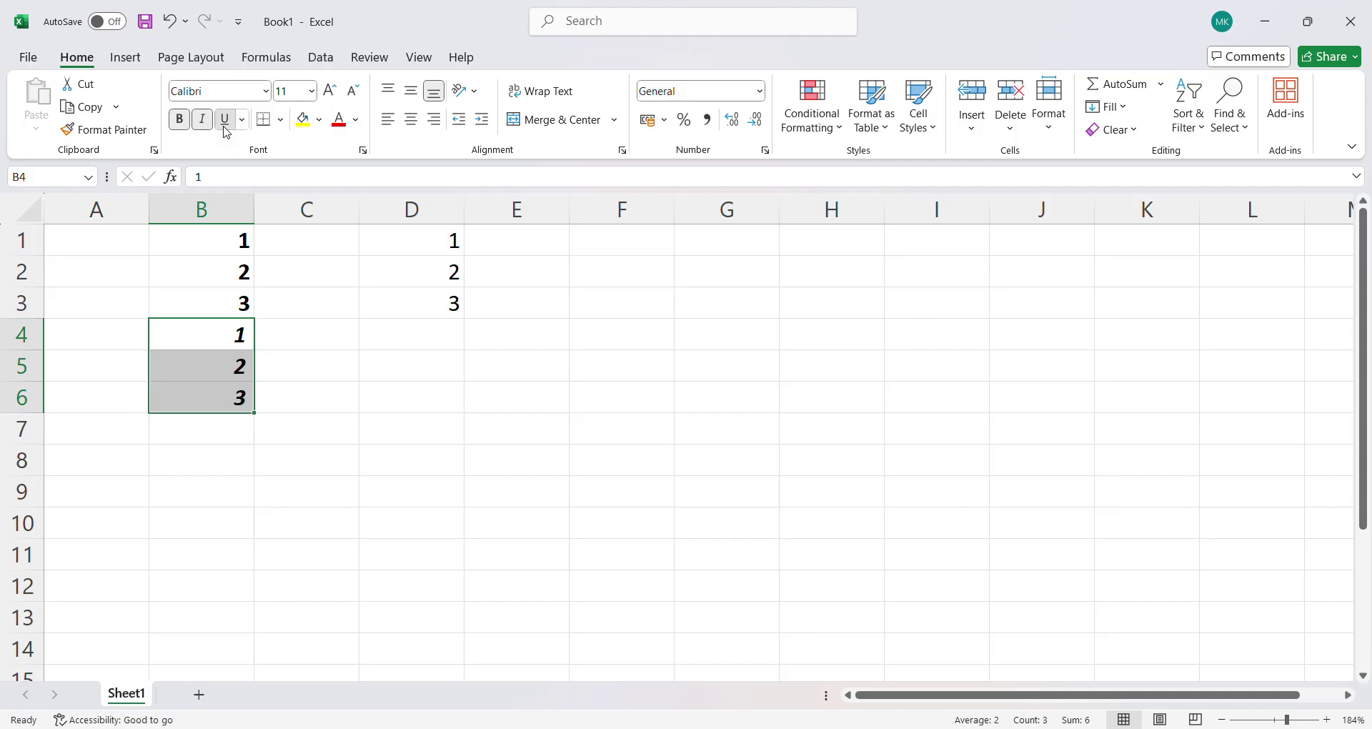
click(265, 98)
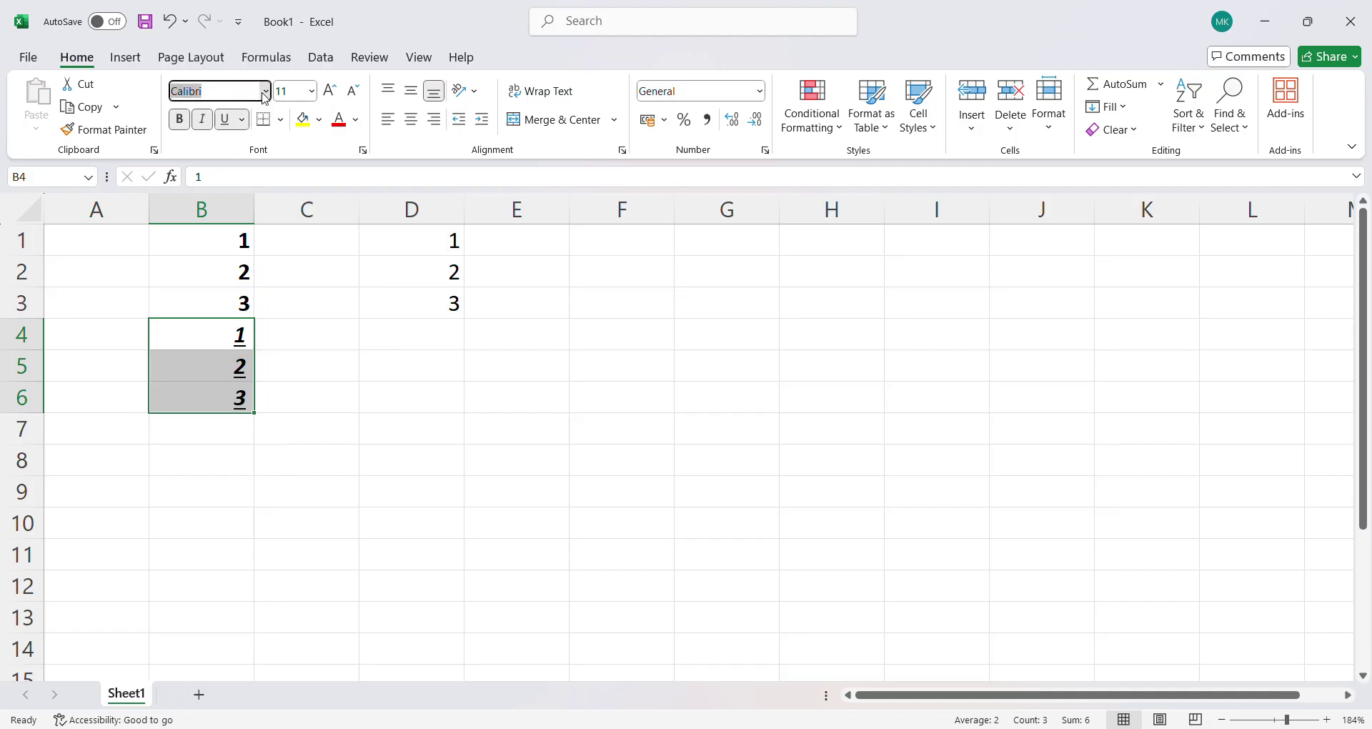
click(336, 345)
Enter the letters A, D, V, B and H in cells A2 to A6.
click(142, 280)
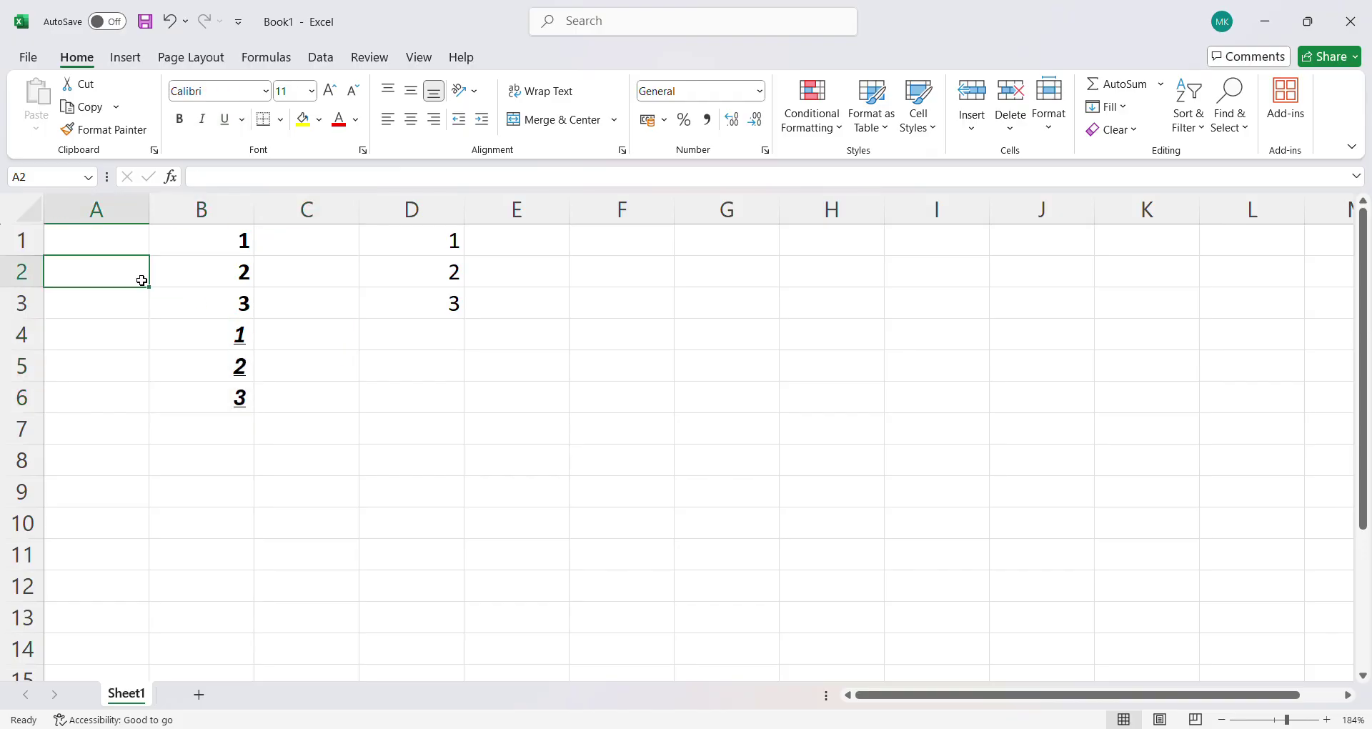
text(A)
key(Return)
text(D)
key(Return)
text(V)
key(Return)
text(B)
key(Return)
text(H)
key(Return)
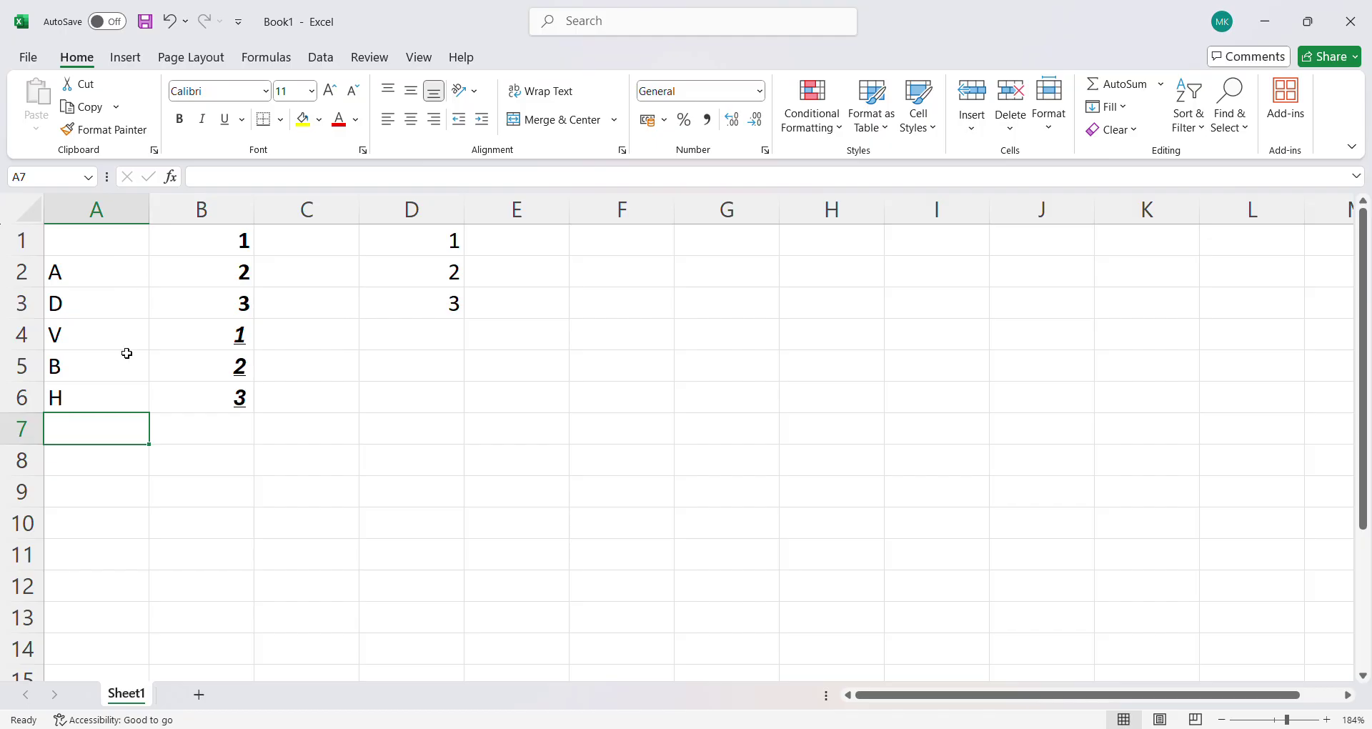
Set the letters in A2:A6 to the Algerian font at size 18.
drag(98, 285, 114, 402)
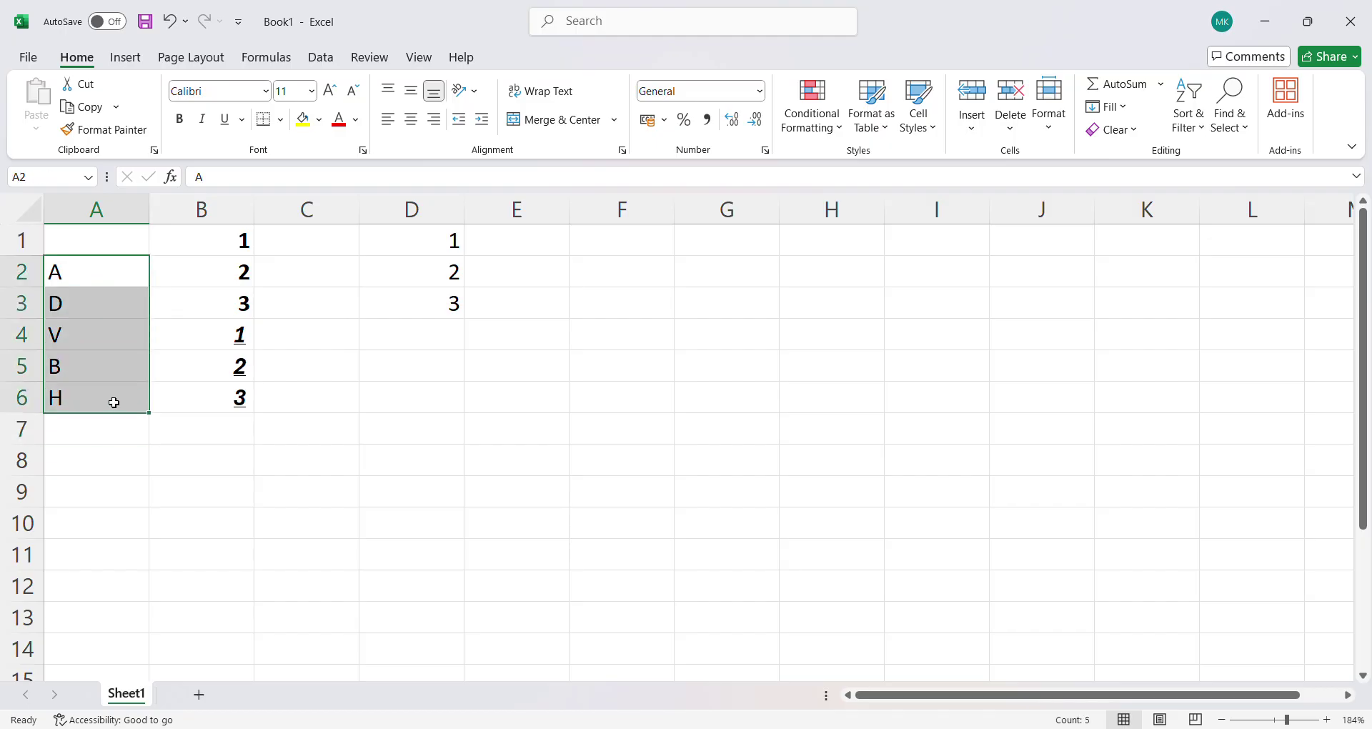
click(270, 101)
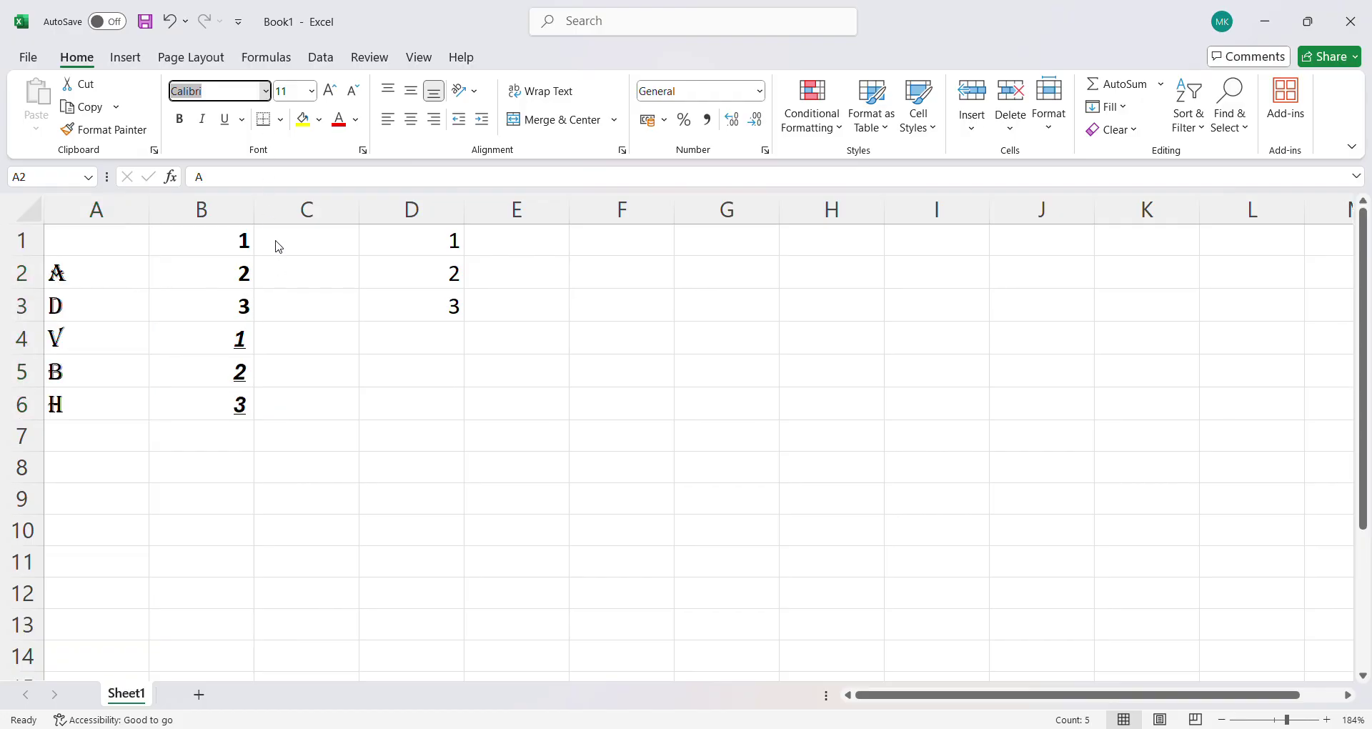
key(Return)
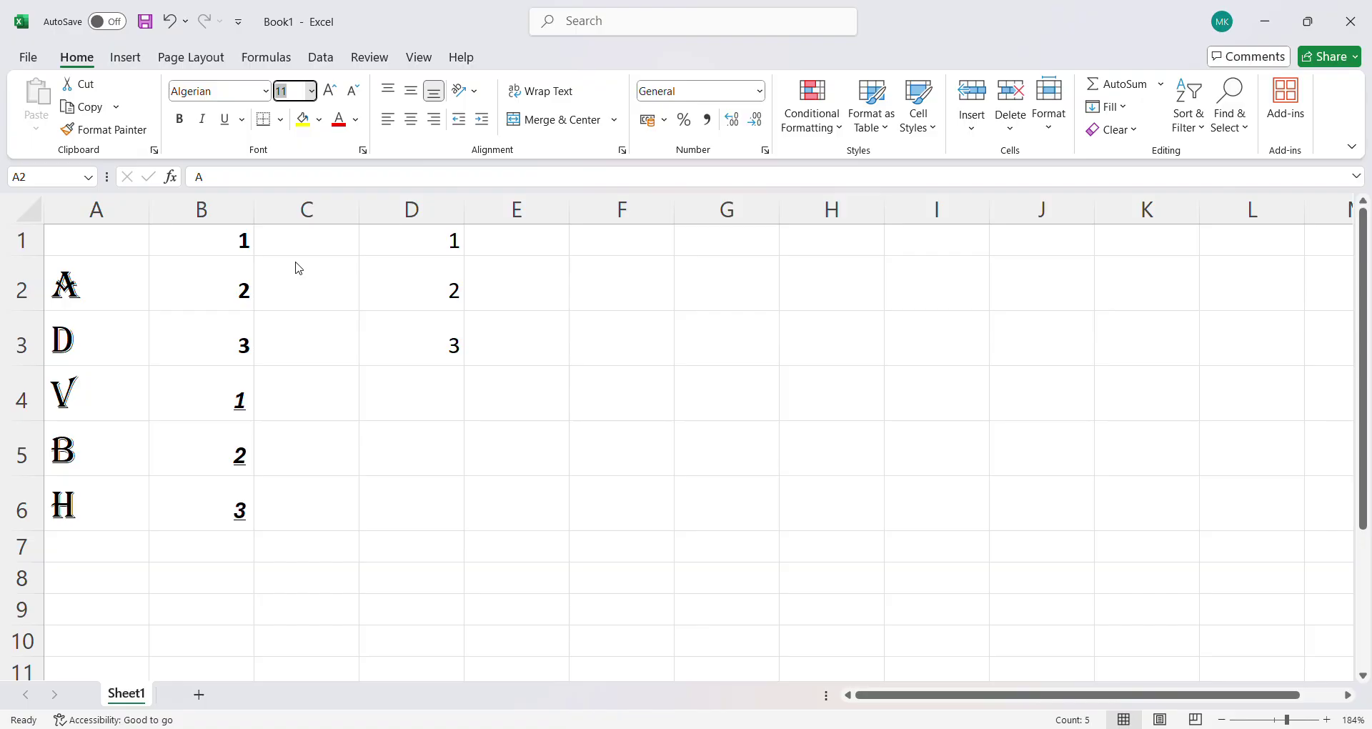
click(355, 286)
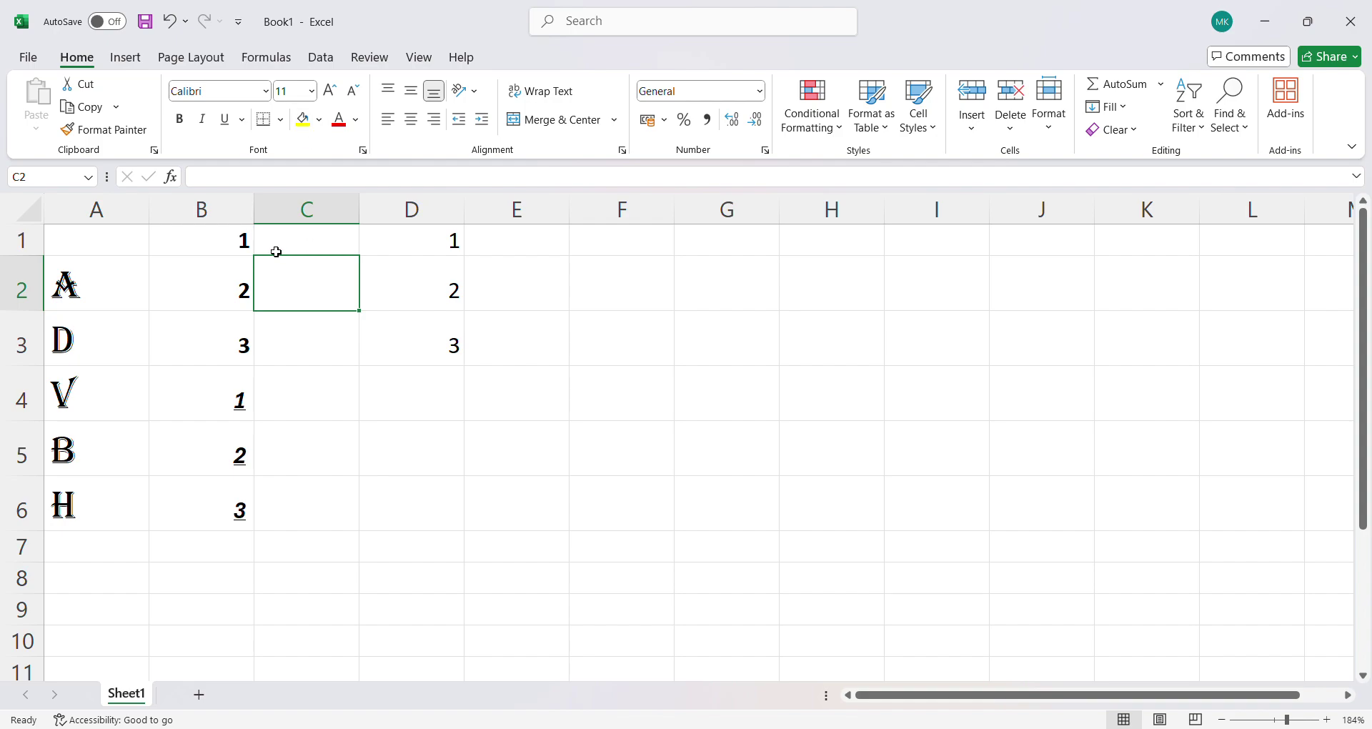
Apply a light grey fill colour to cells B1:B6.
drag(170, 250, 199, 526)
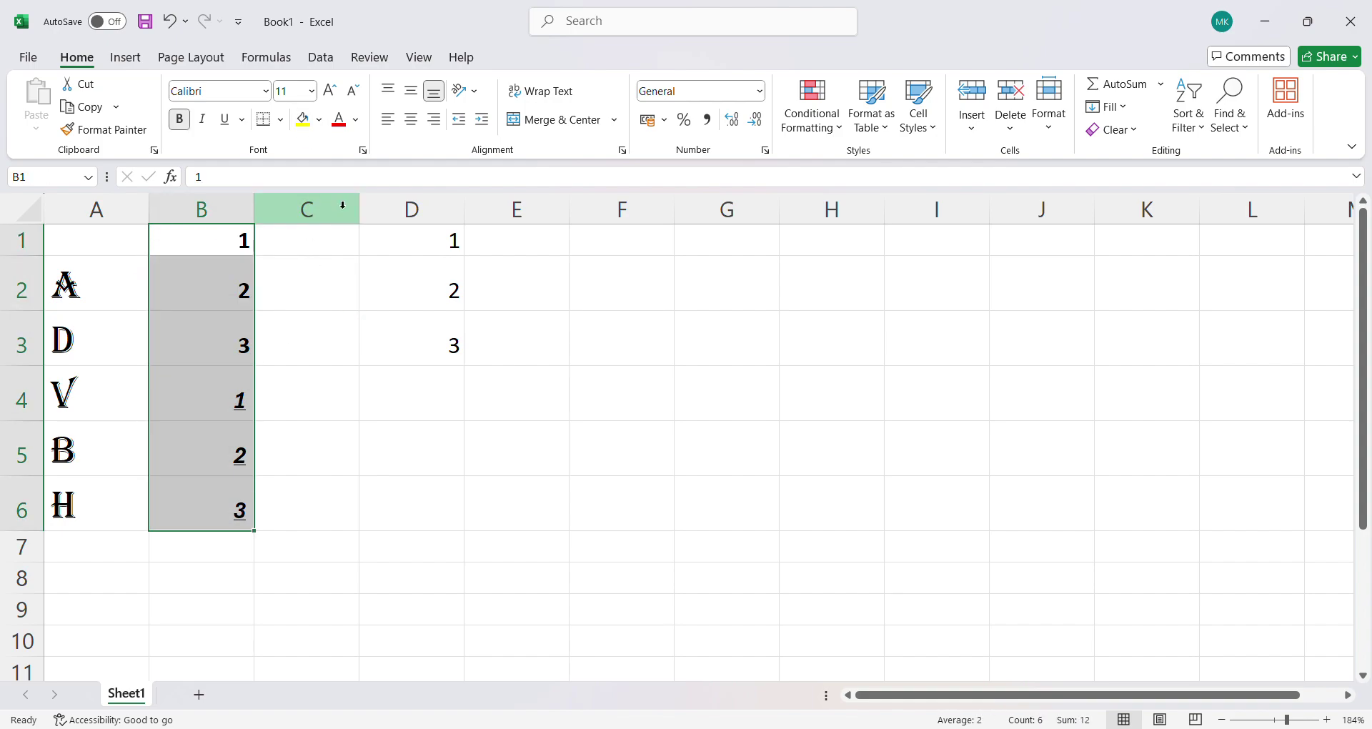
click(319, 122)
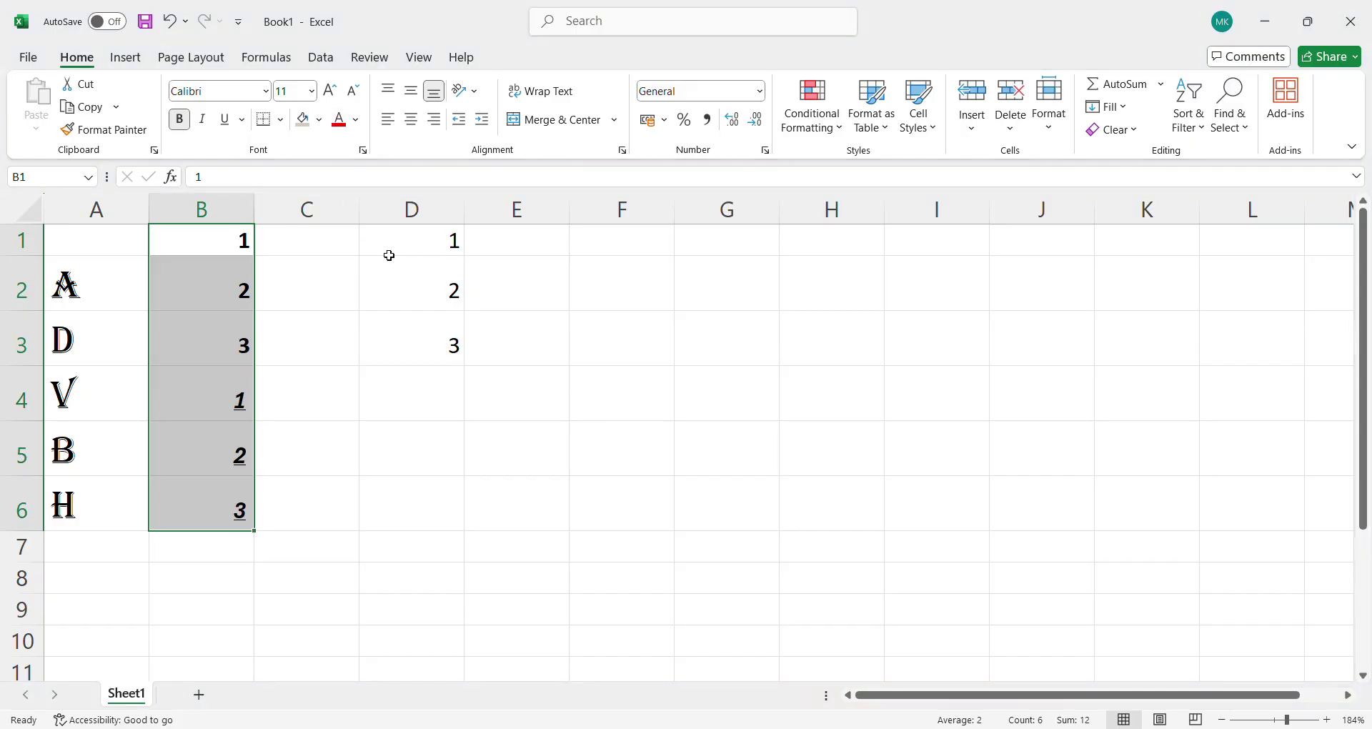
click(285, 330)
Apply a gold fill colour to the letter cells A2:A6.
drag(87, 289, 88, 517)
click(303, 119)
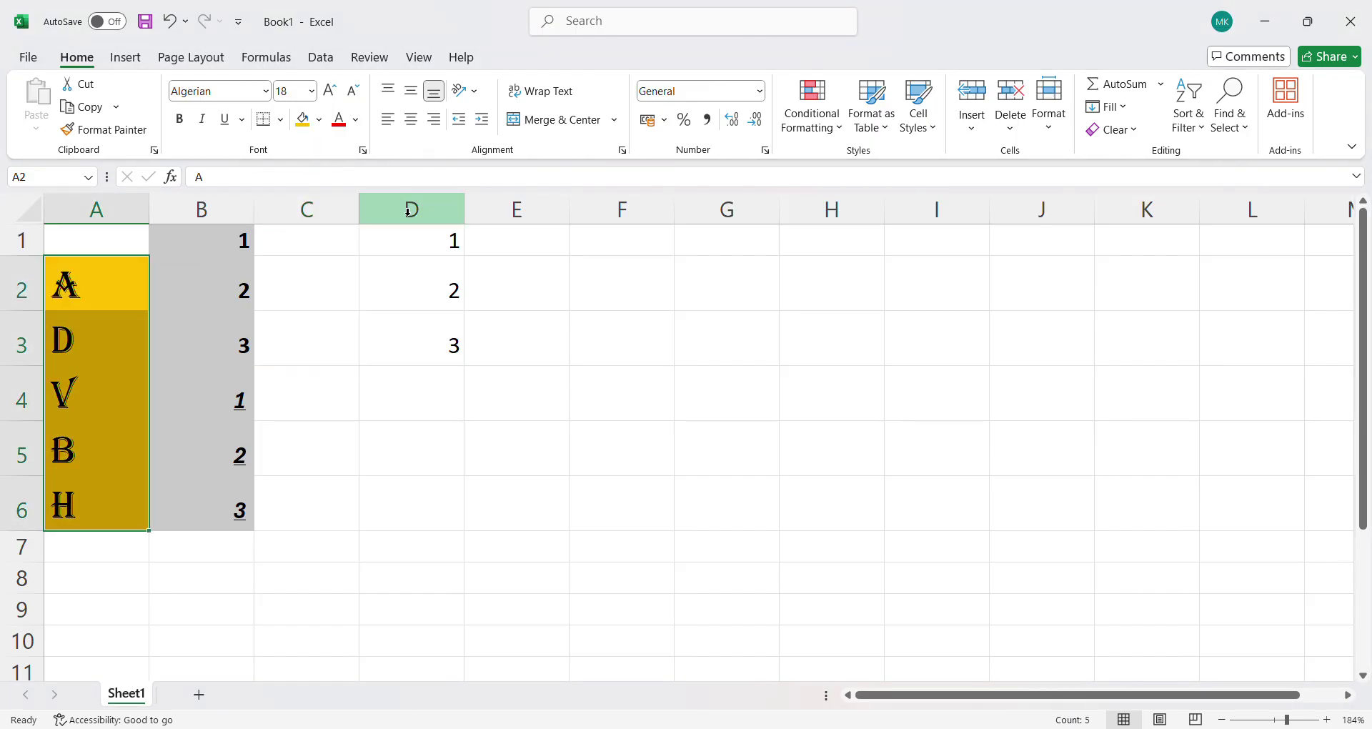
click(408, 334)
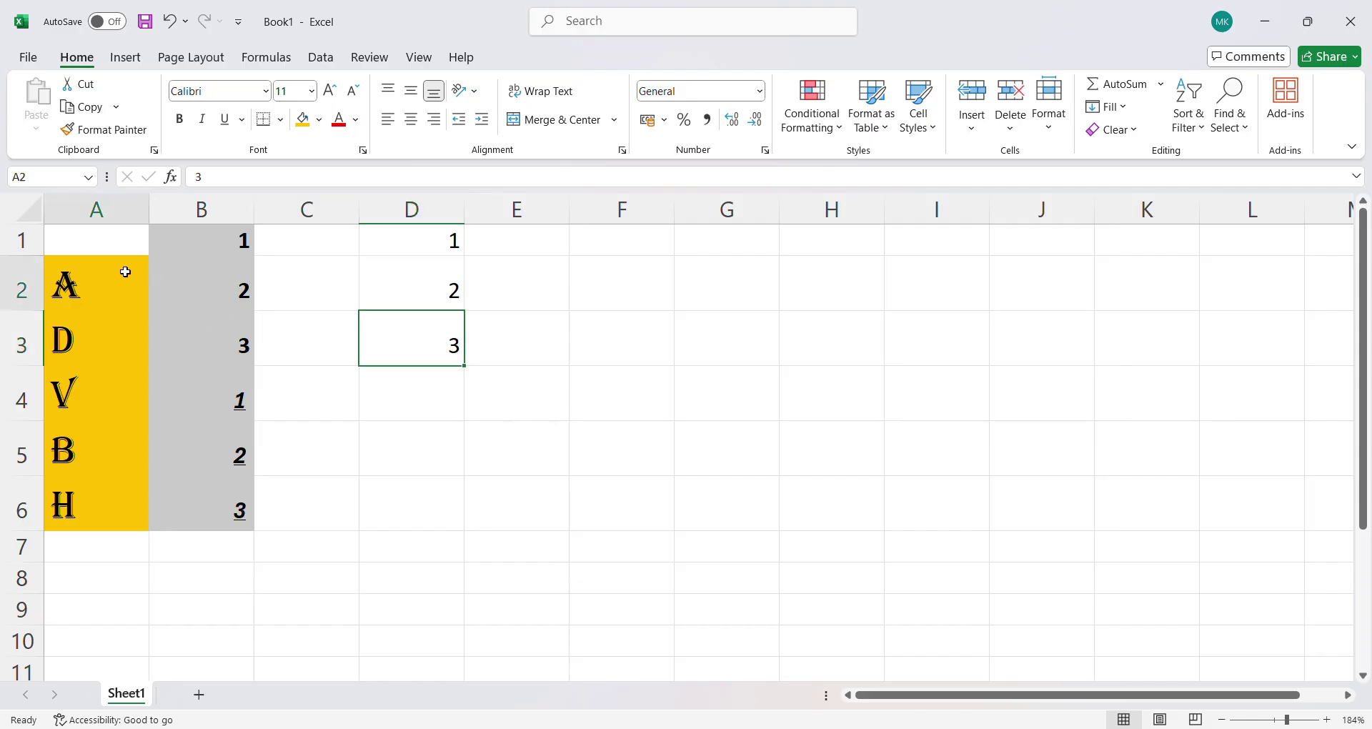
Try left and right alignment on the numbers in B1:B6, and finish with them centred in their cells.
drag(126, 272, 122, 508)
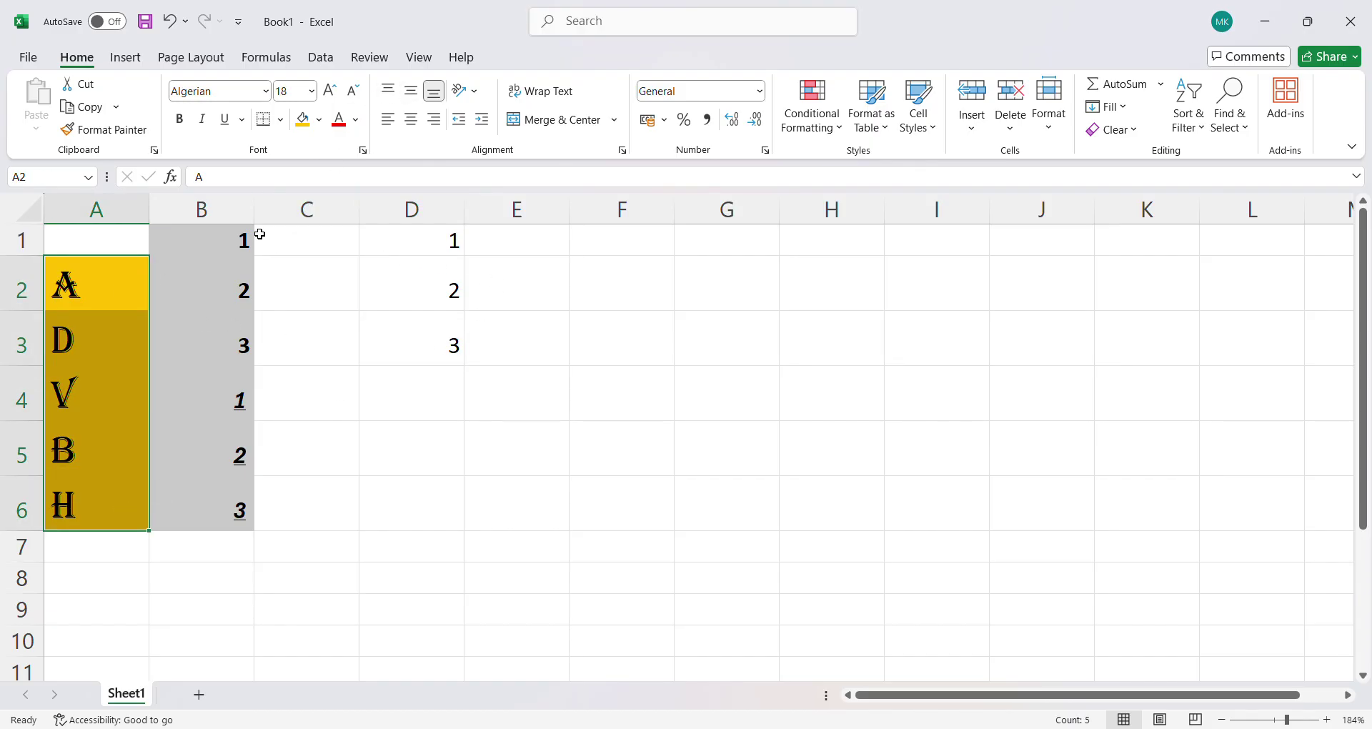
drag(244, 238, 236, 518)
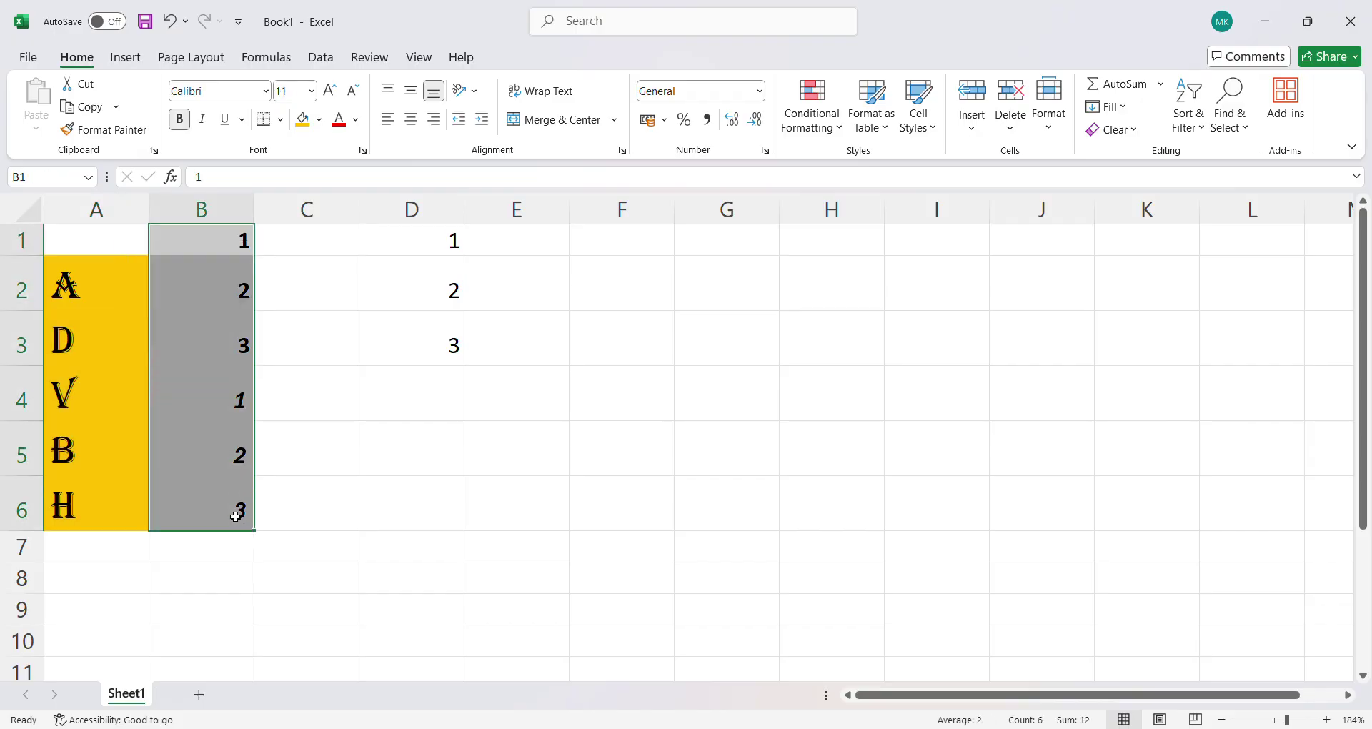
click(388, 120)
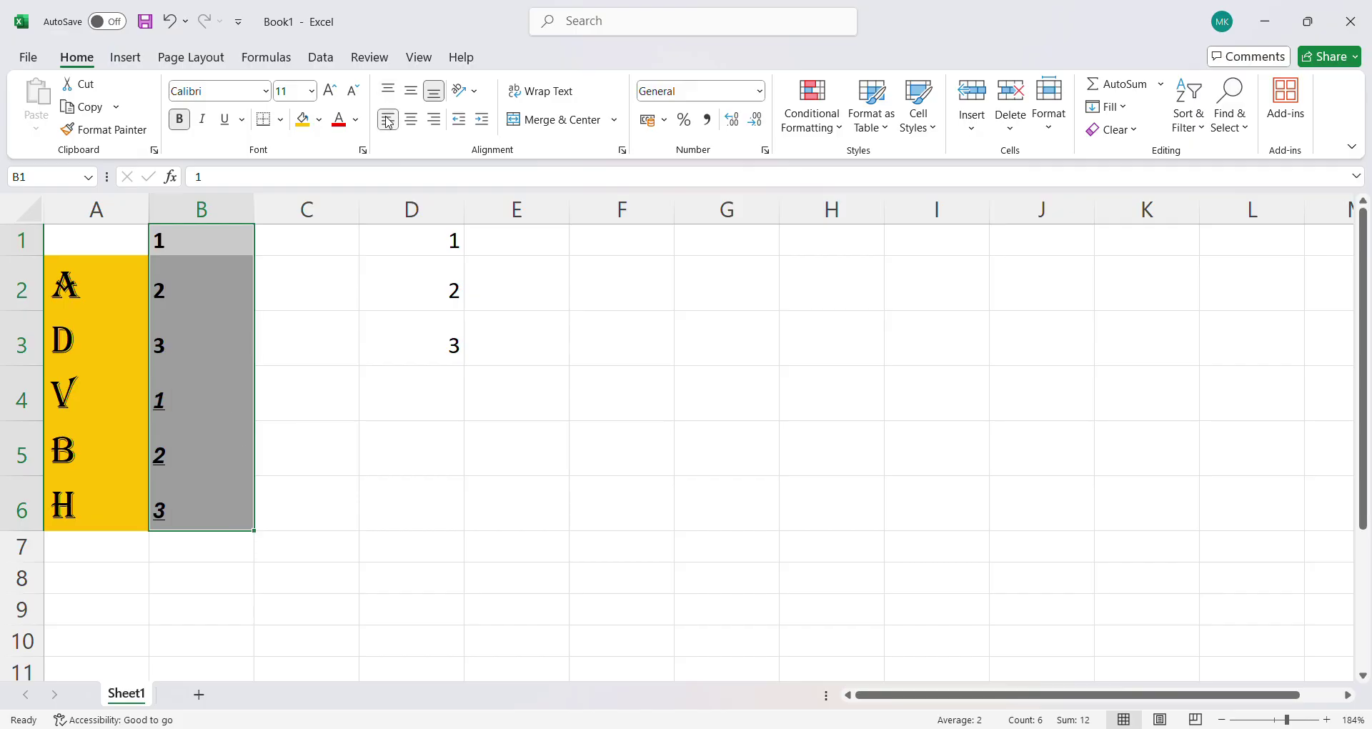
click(434, 122)
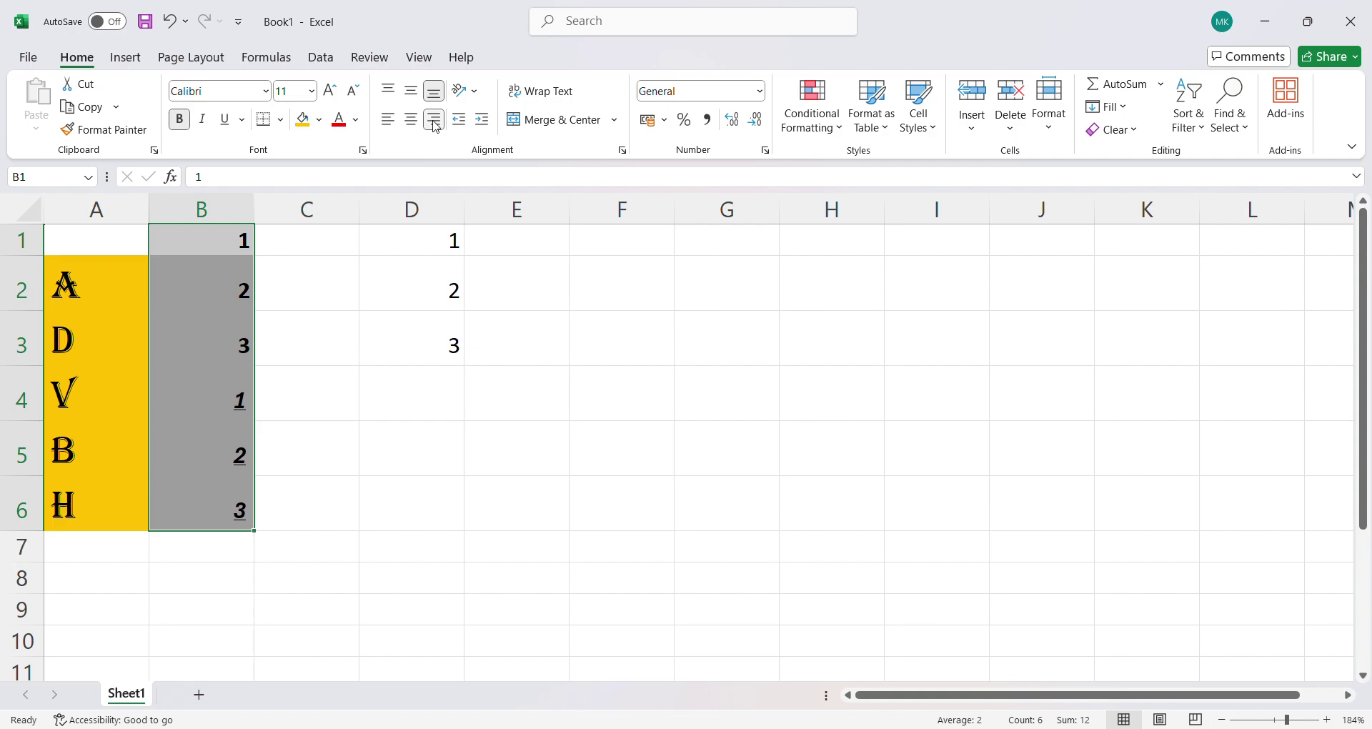
click(390, 127)
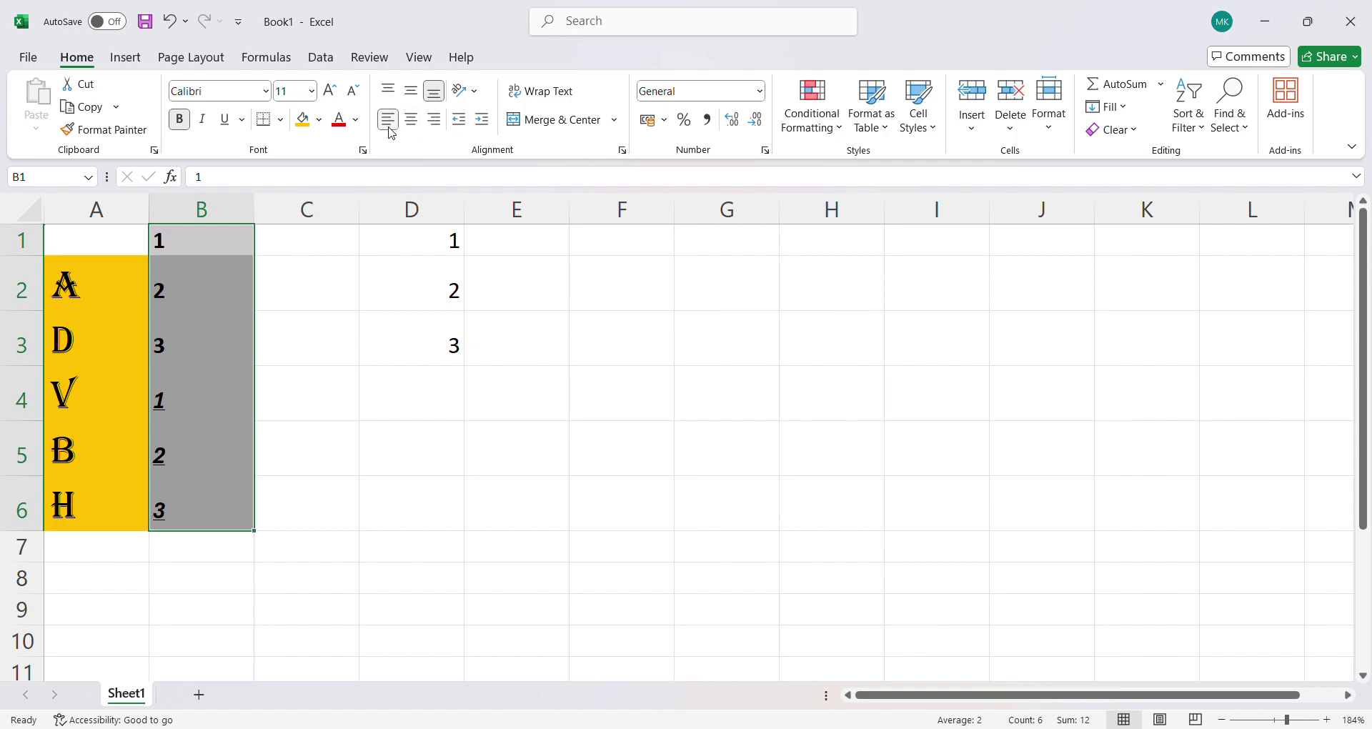
click(409, 126)
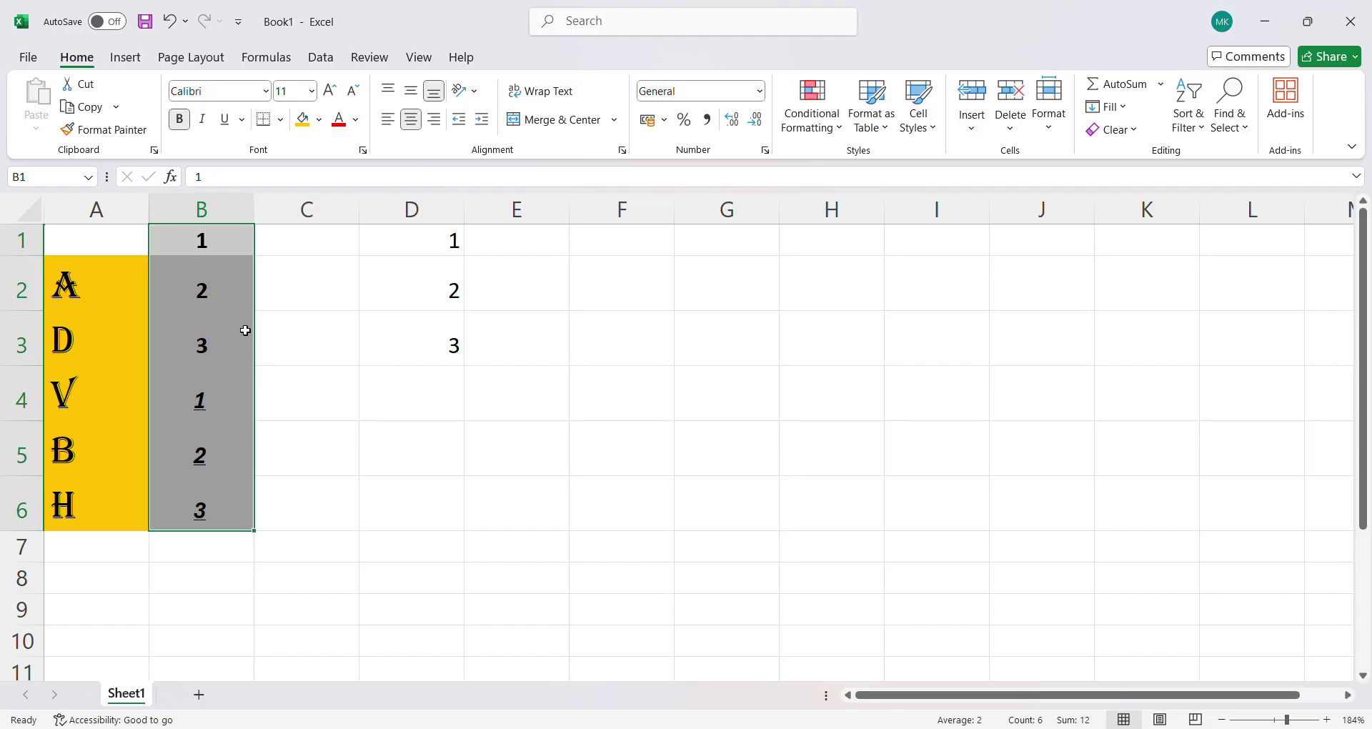
click(463, 124)
click(366, 296)
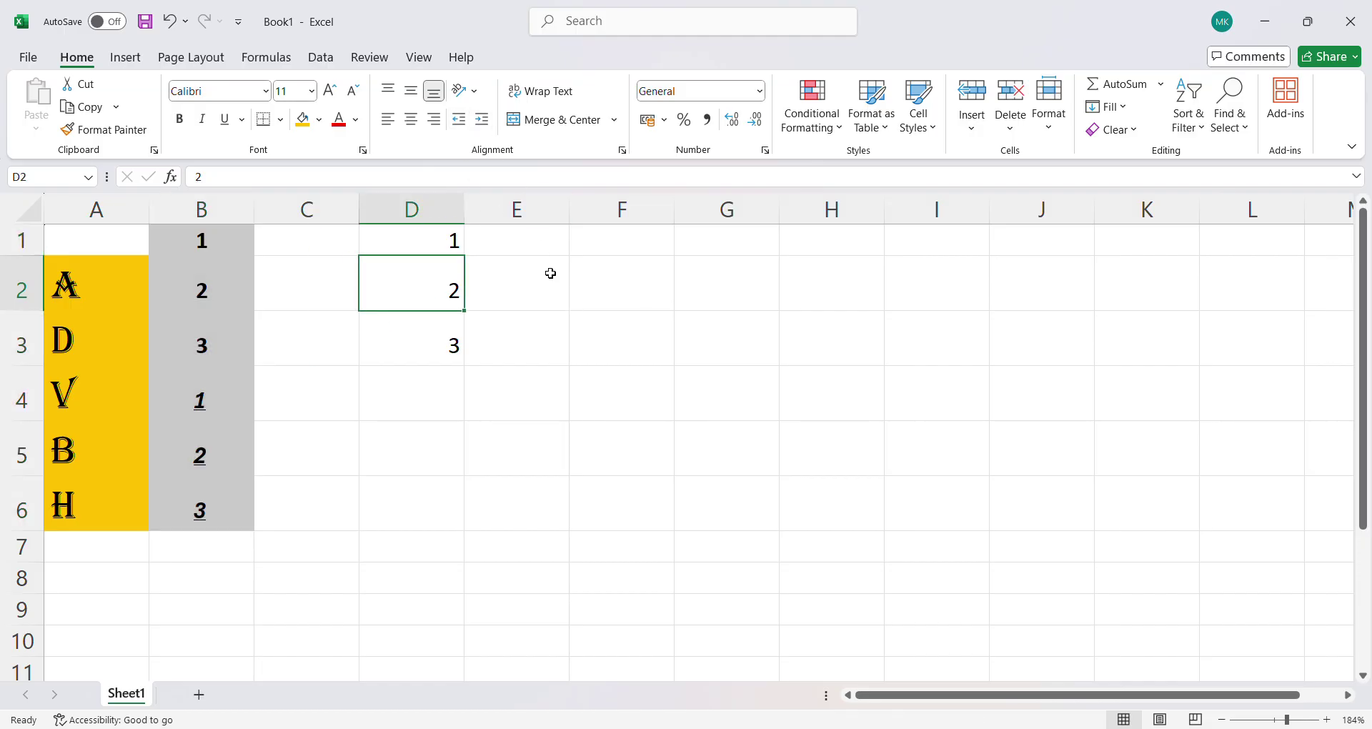
Enter the letter A in cell E1.
click(548, 252)
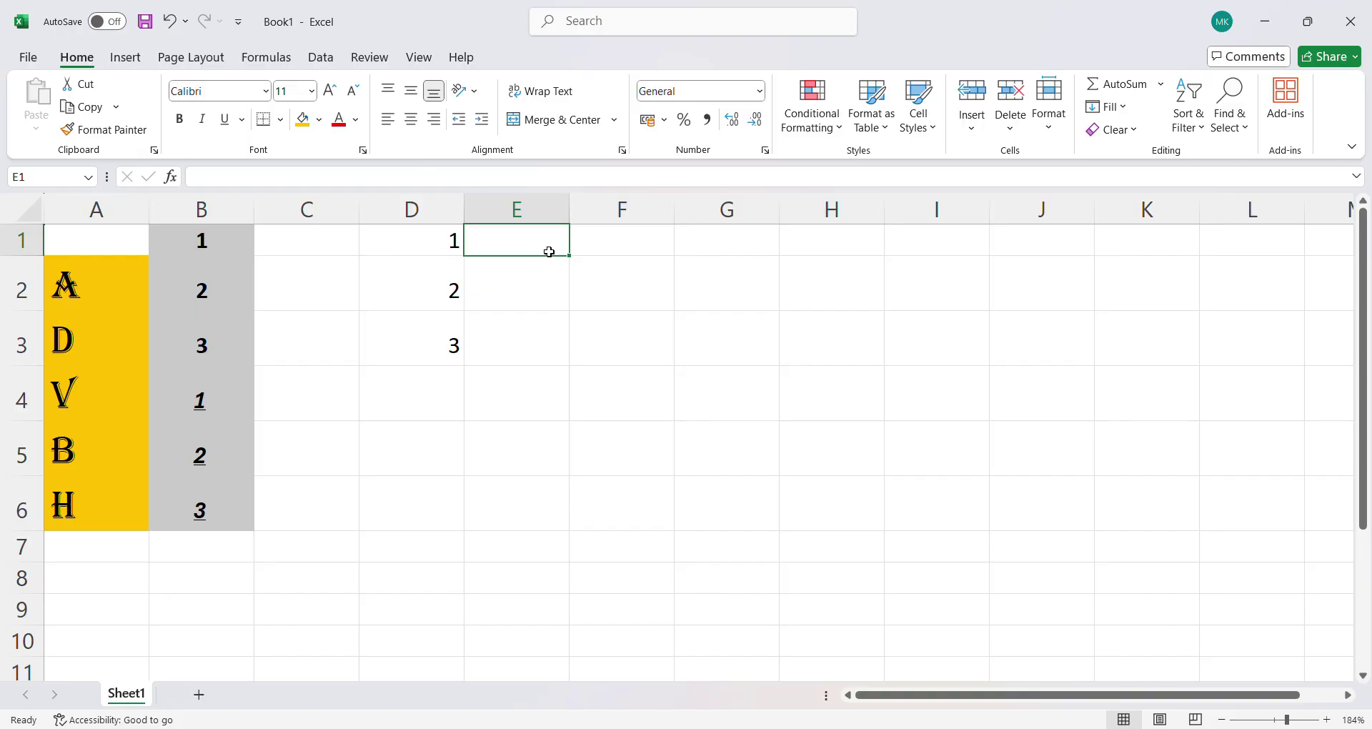
double_click(550, 253)
text(A)
key(Return)
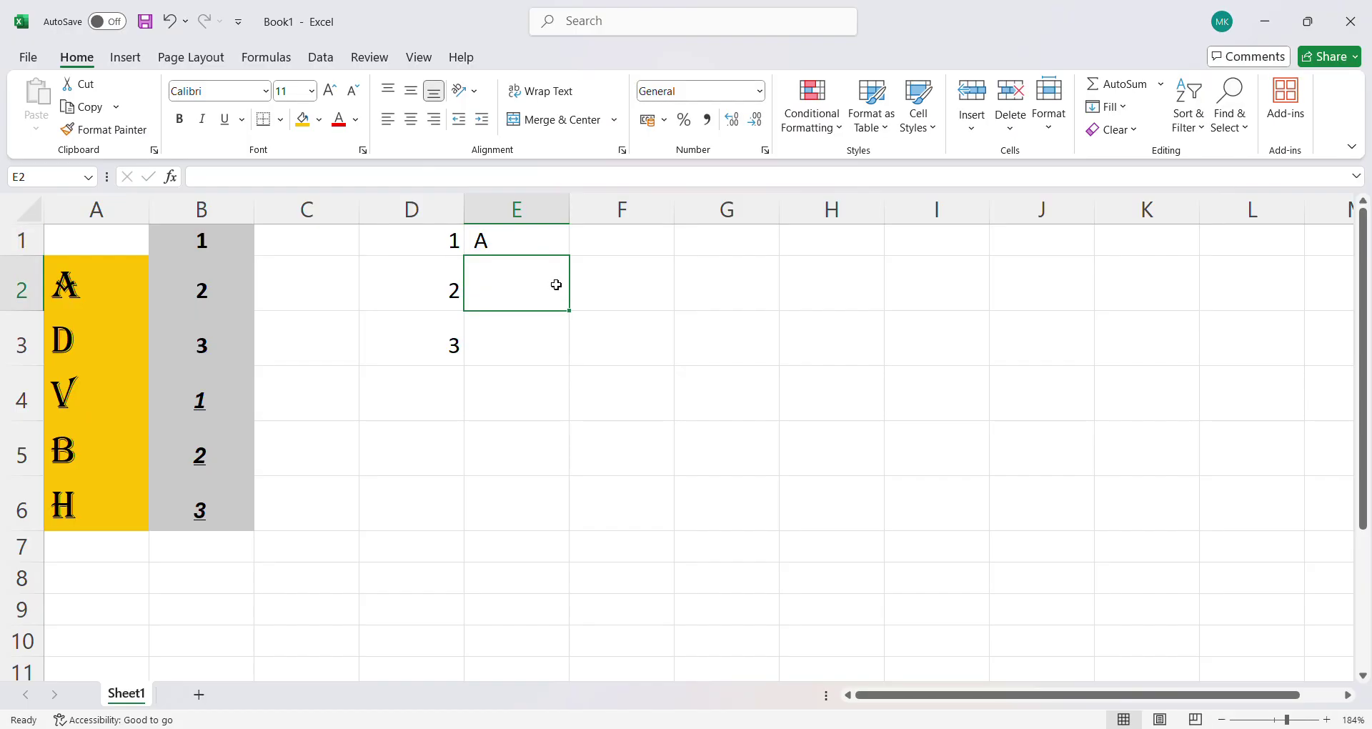
Increase the indent of the letter in cell E1 by two levels.
click(521, 238)
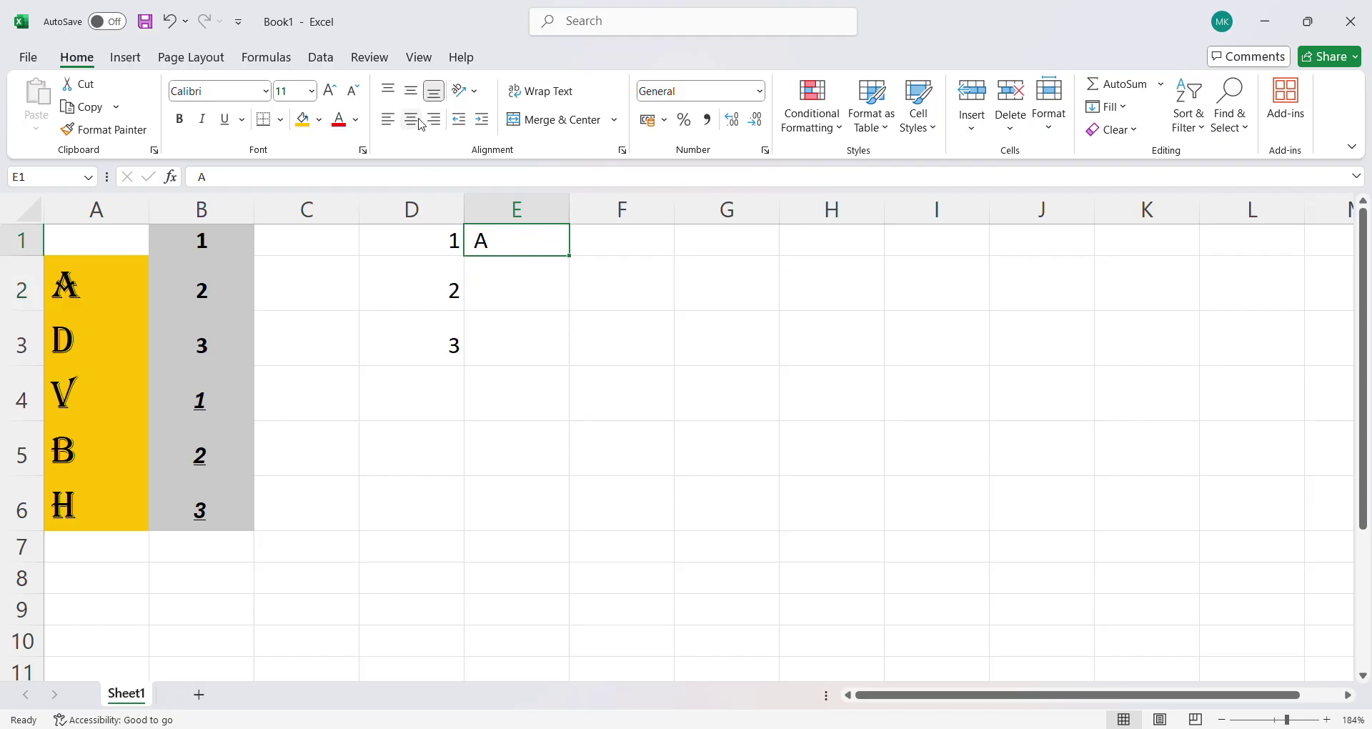
click(478, 123)
click(479, 123)
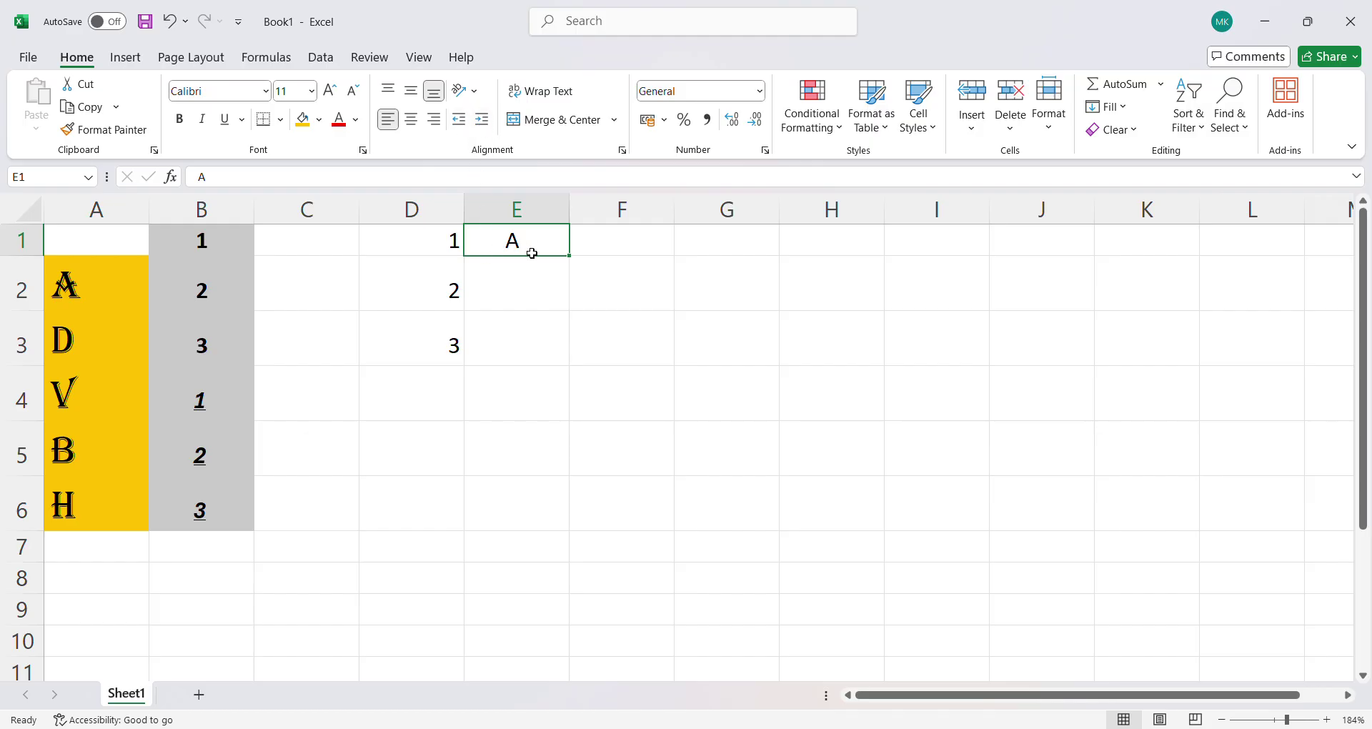
click(593, 248)
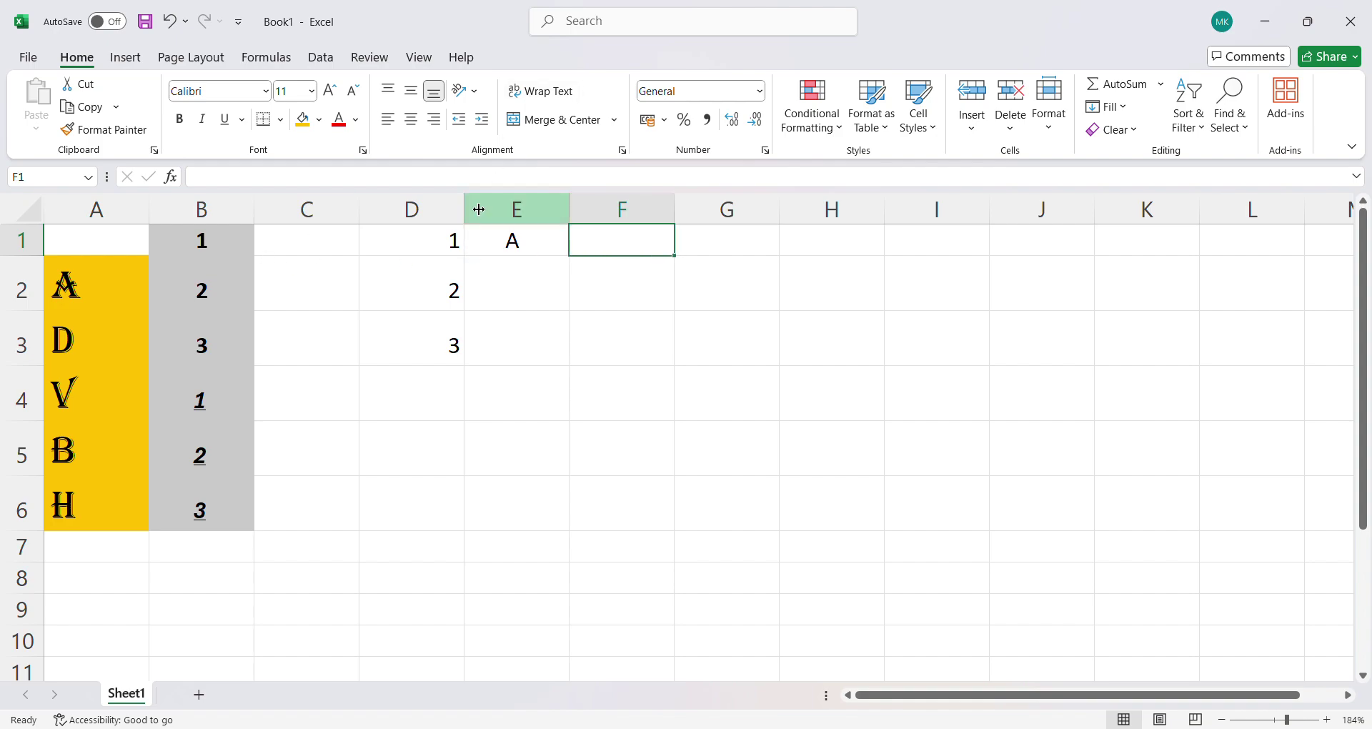
Turn on text wrapping for cells B1:B6.
click(235, 251)
drag(234, 252, 245, 521)
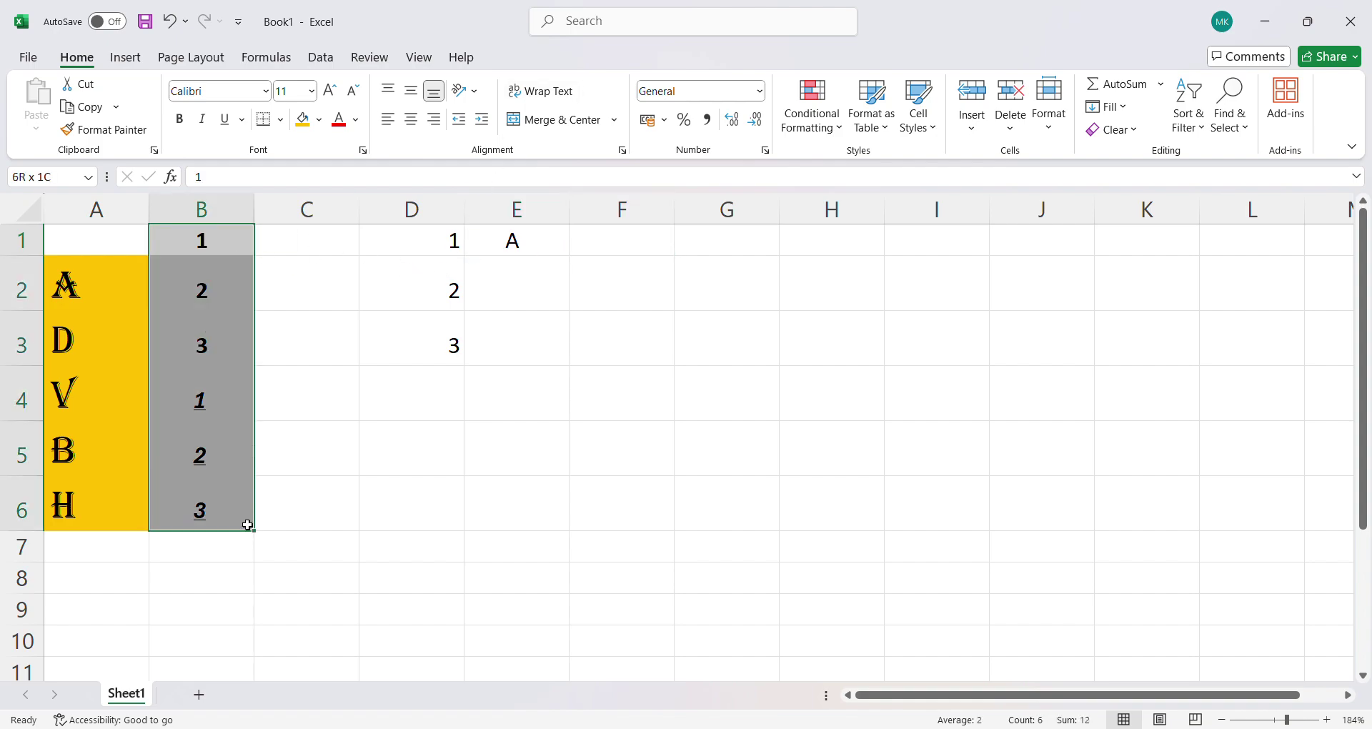
click(559, 100)
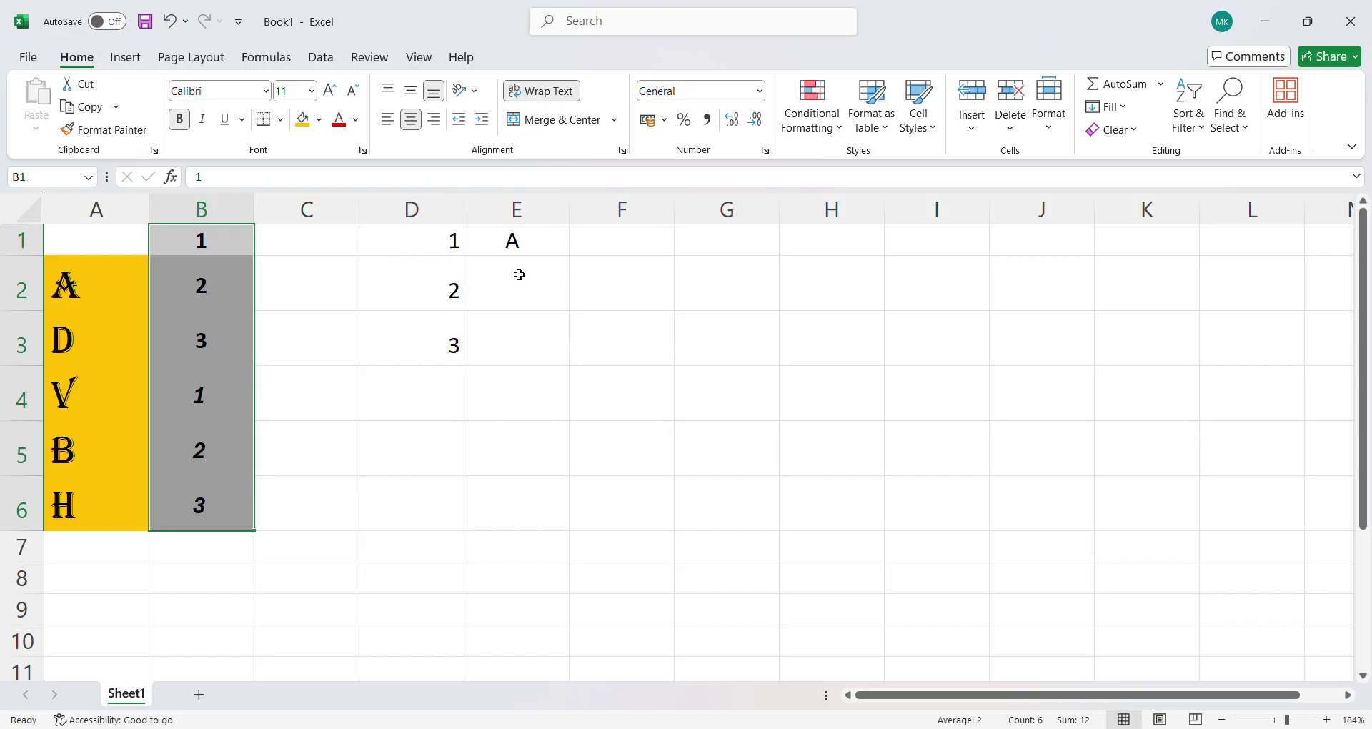
Merge and centre the empty block of cells F1:I2.
drag(634, 246, 995, 302)
drag(980, 303, 979, 303)
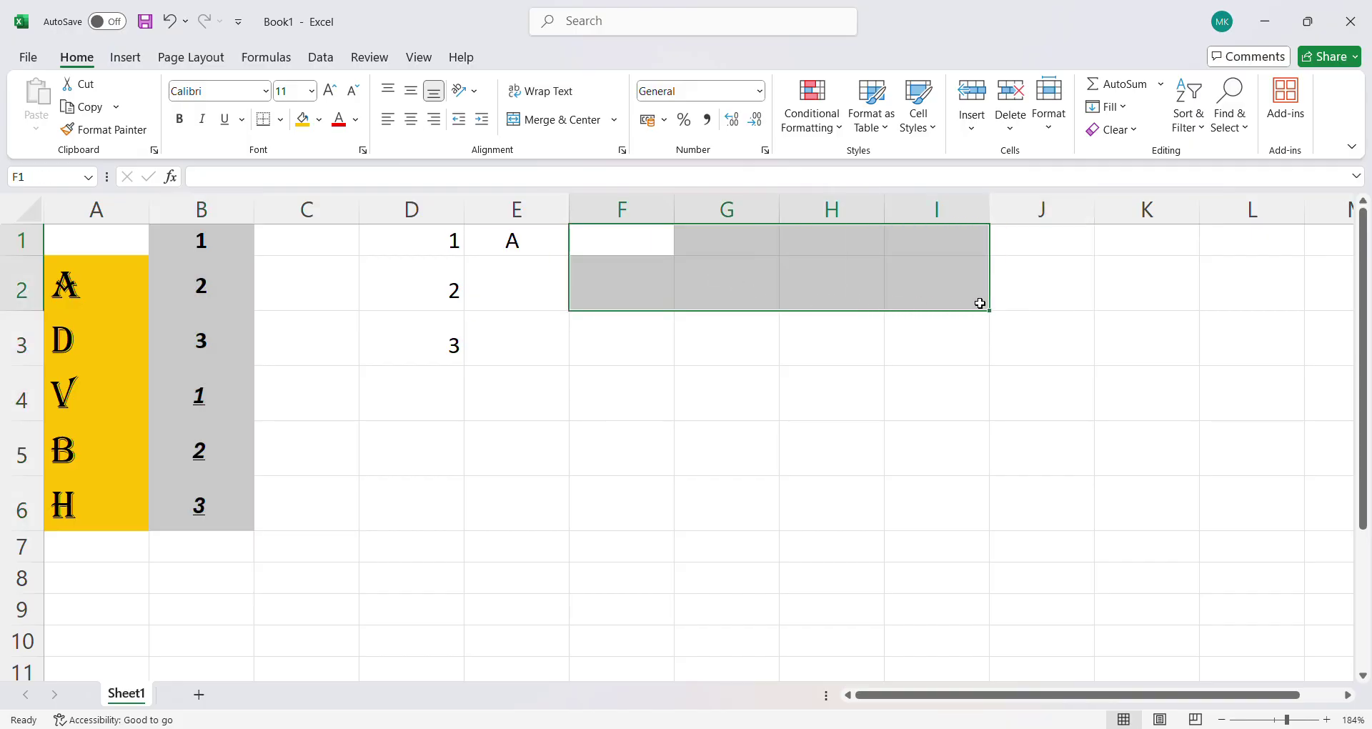
click(600, 129)
Enter the text MY COURSE IS FOR ALL in the merged cell F1:I2.
double_click(664, 289)
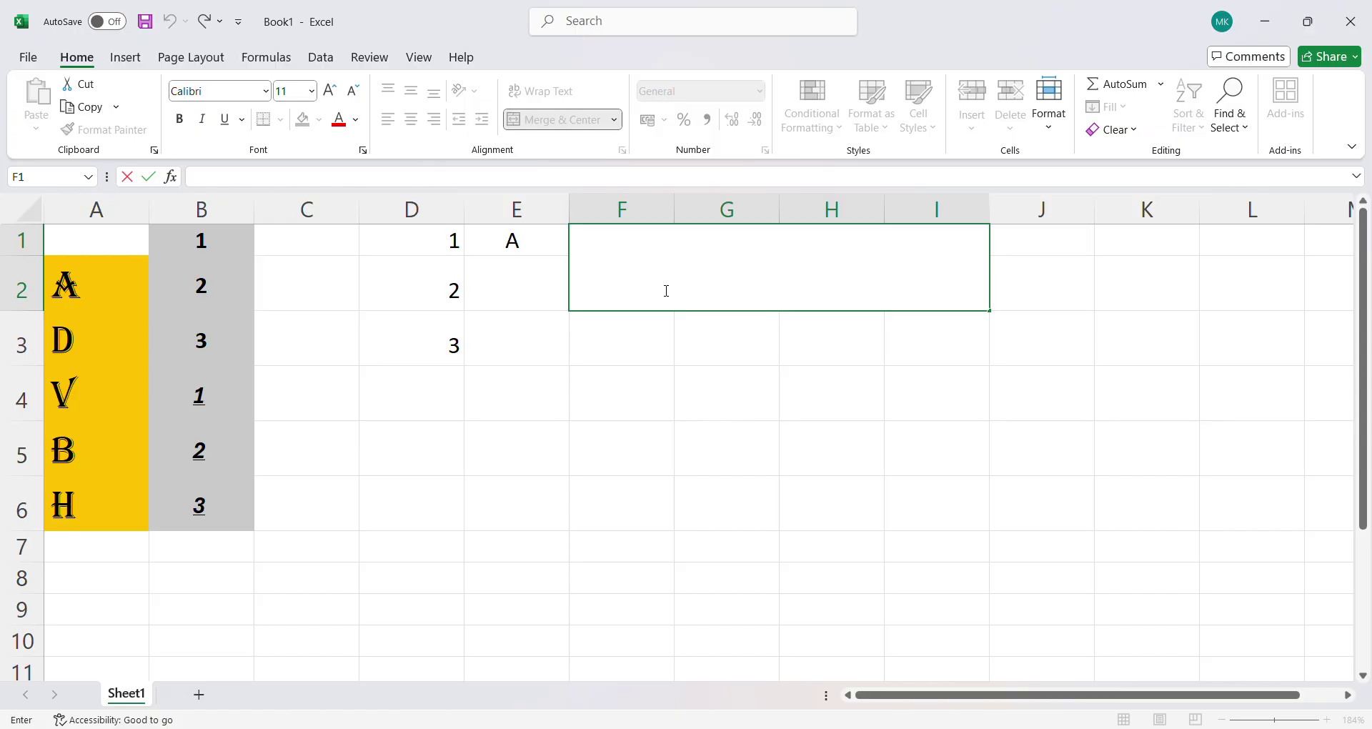
text(MY COURS)
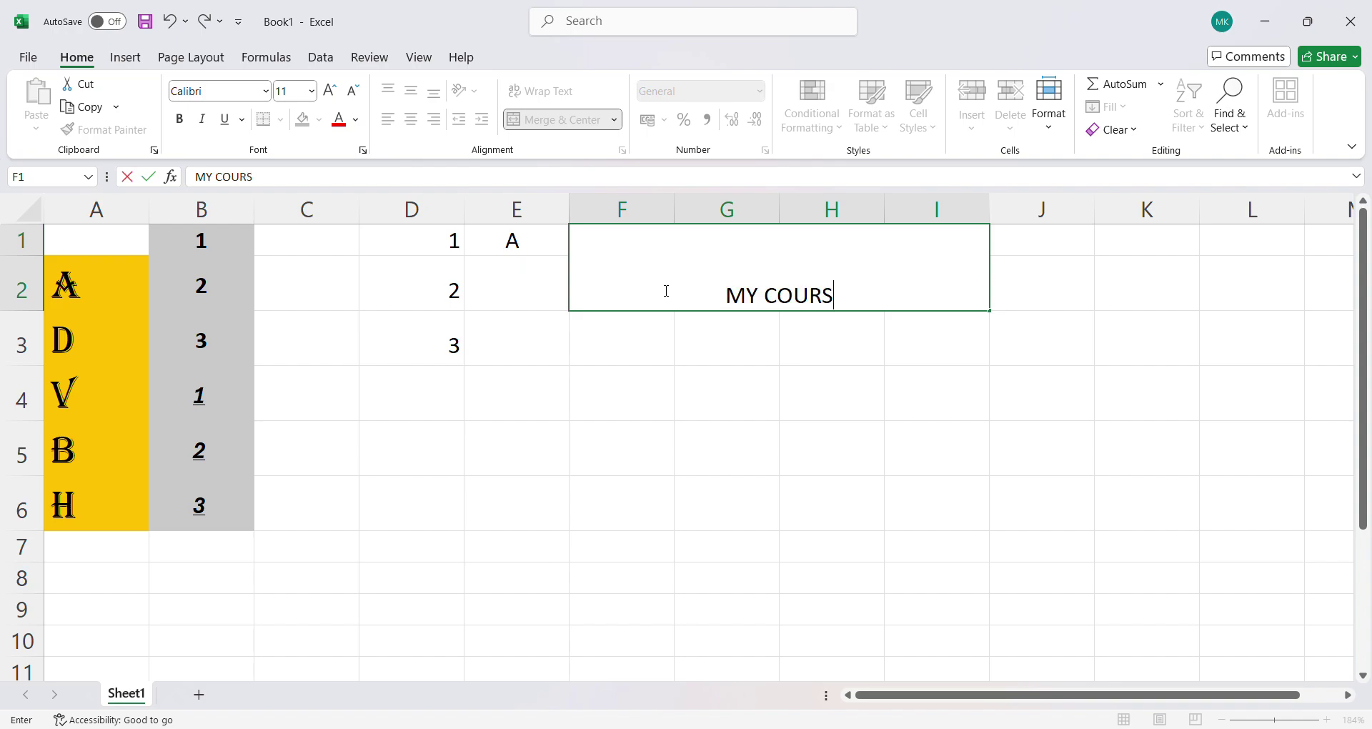
text(E I)
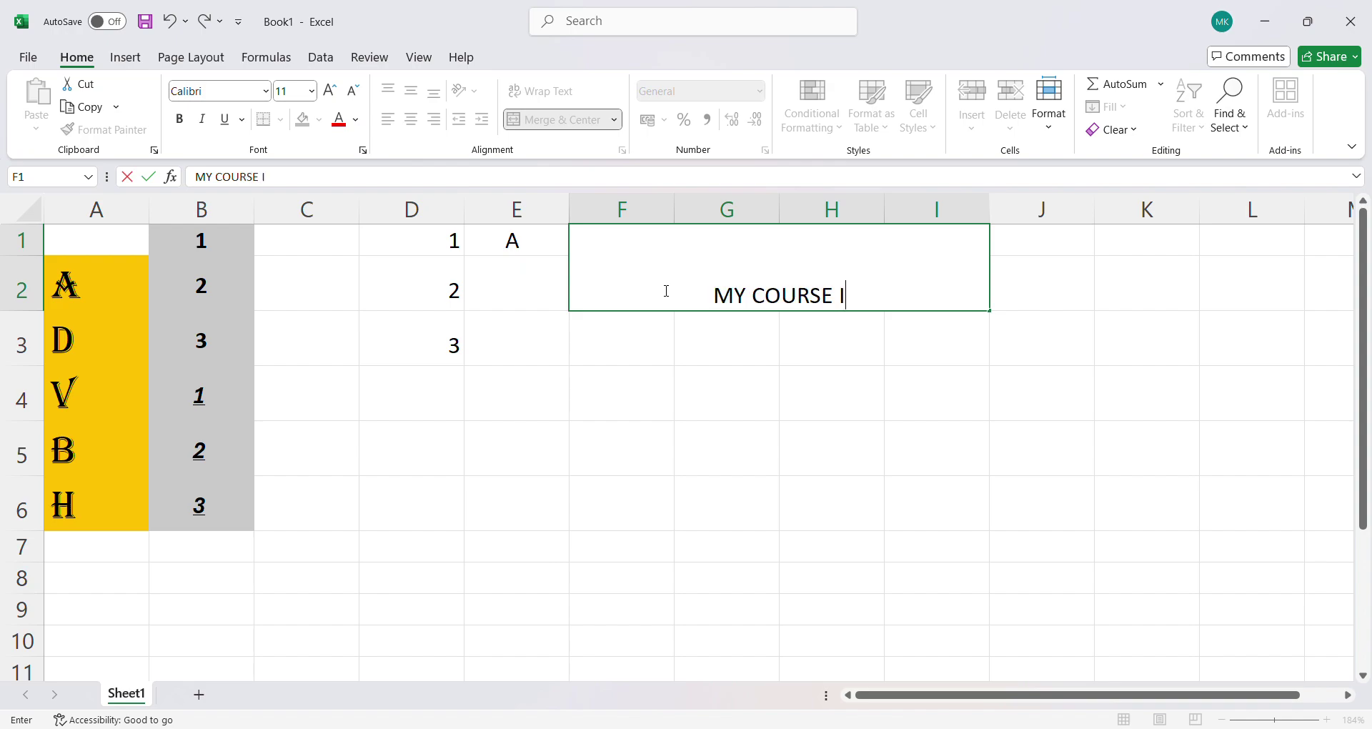
text(S FOR ALL)
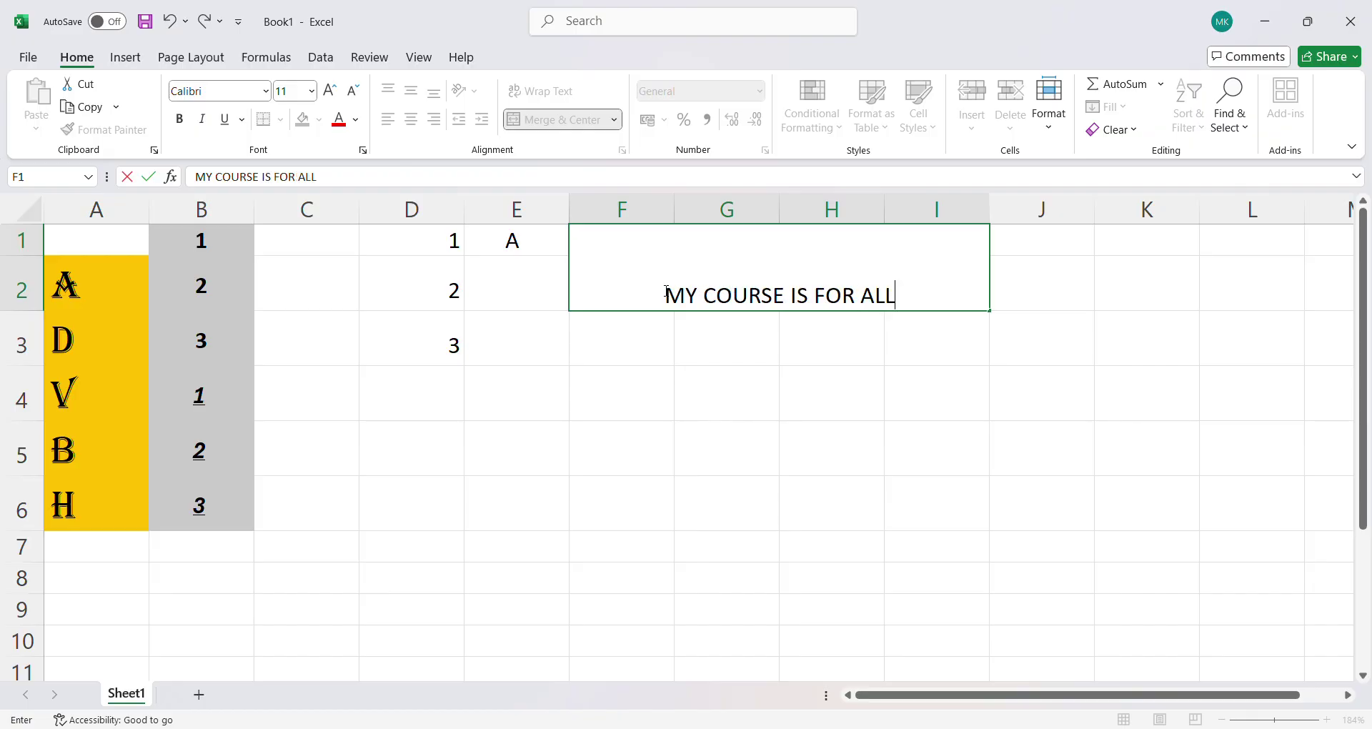
key(Return)
Apply a light gold fill and a blue font colour to the merged title cell F1:I2.
click(663, 289)
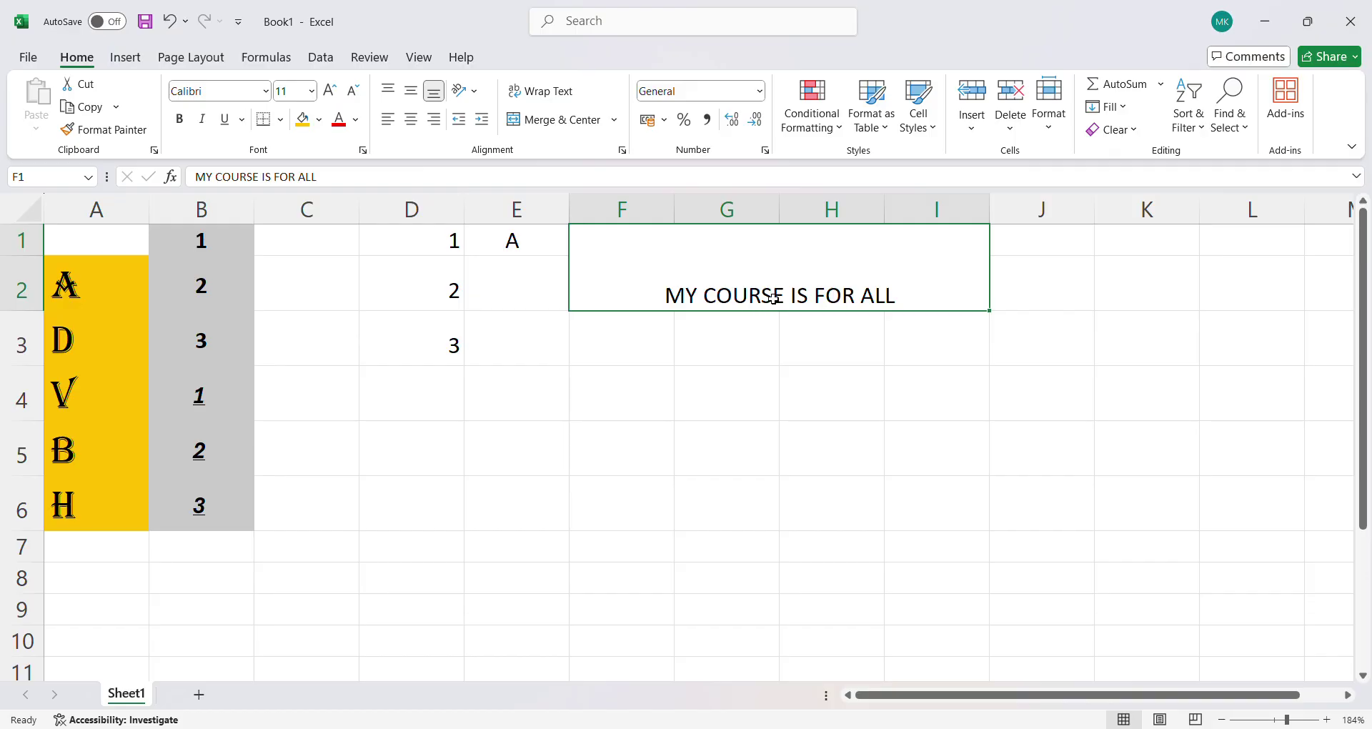
click(320, 120)
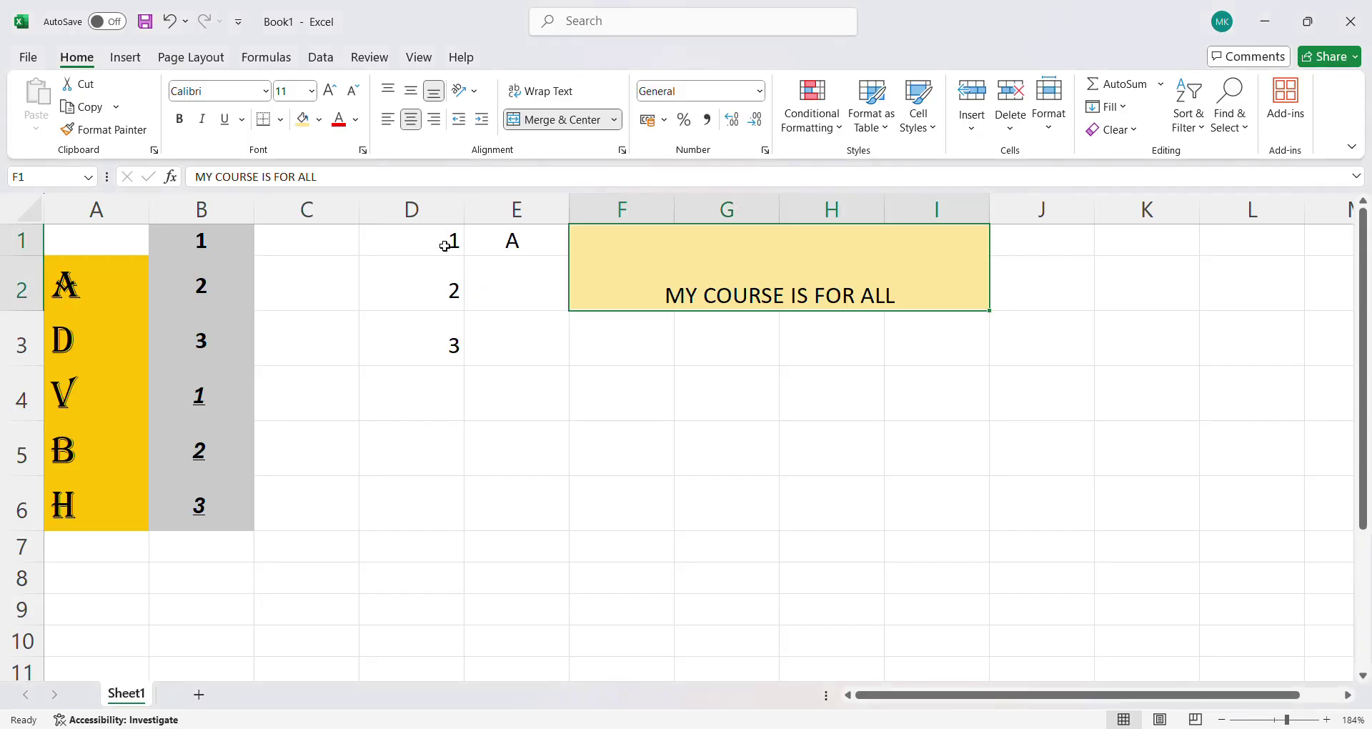
click(356, 123)
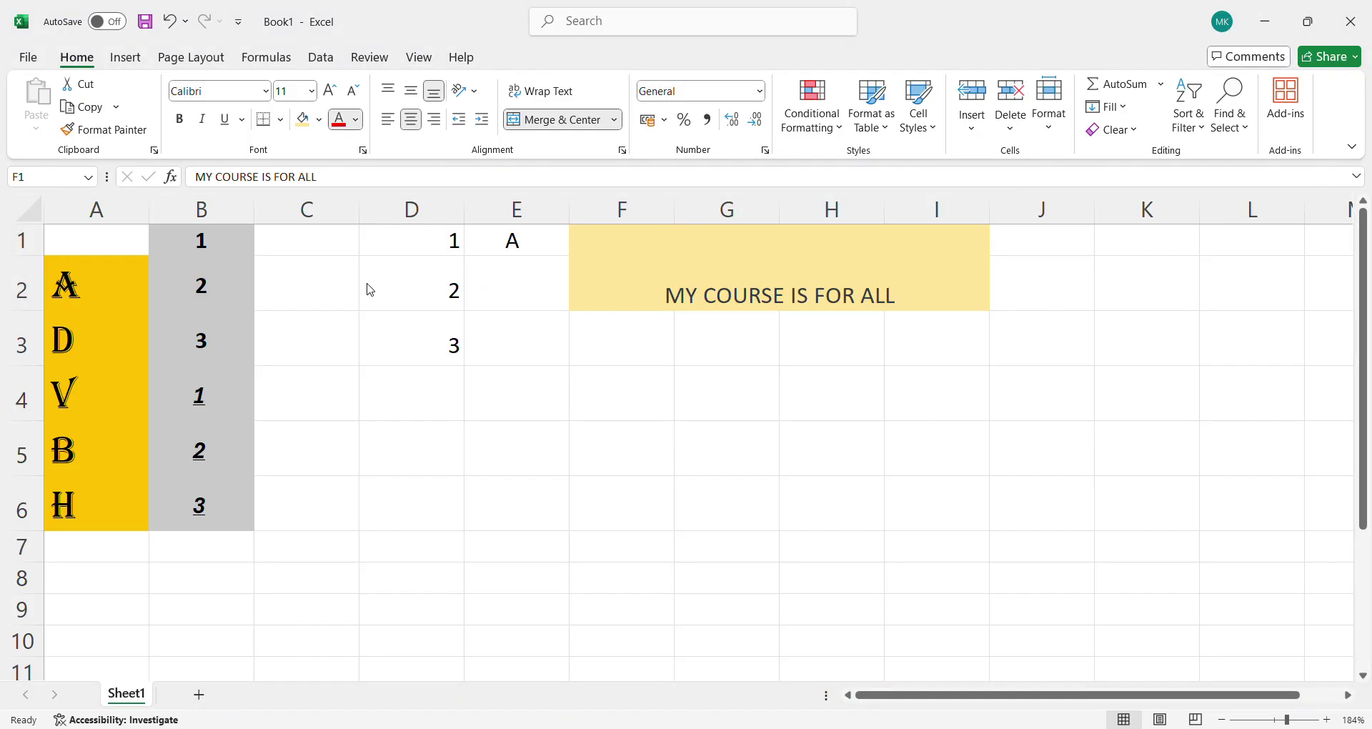
click(397, 291)
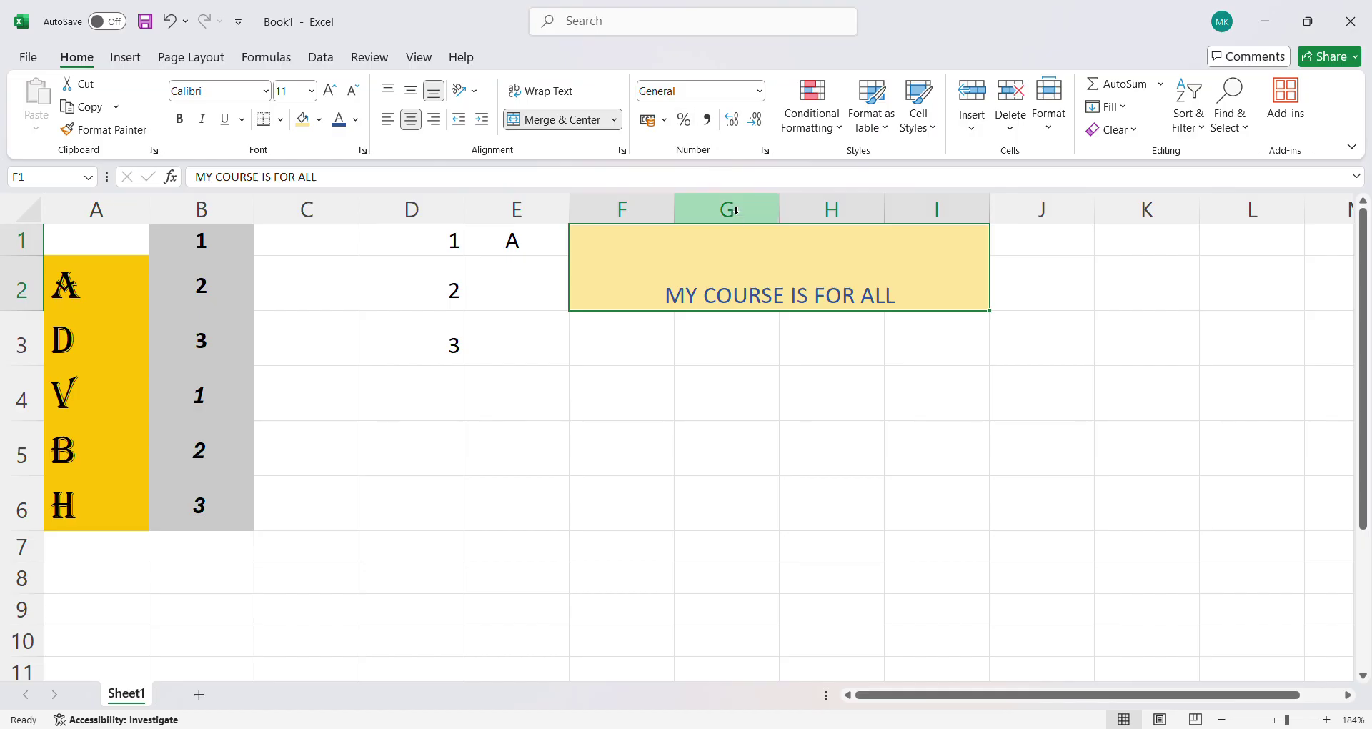
drag(417, 247, 444, 354)
click(627, 390)
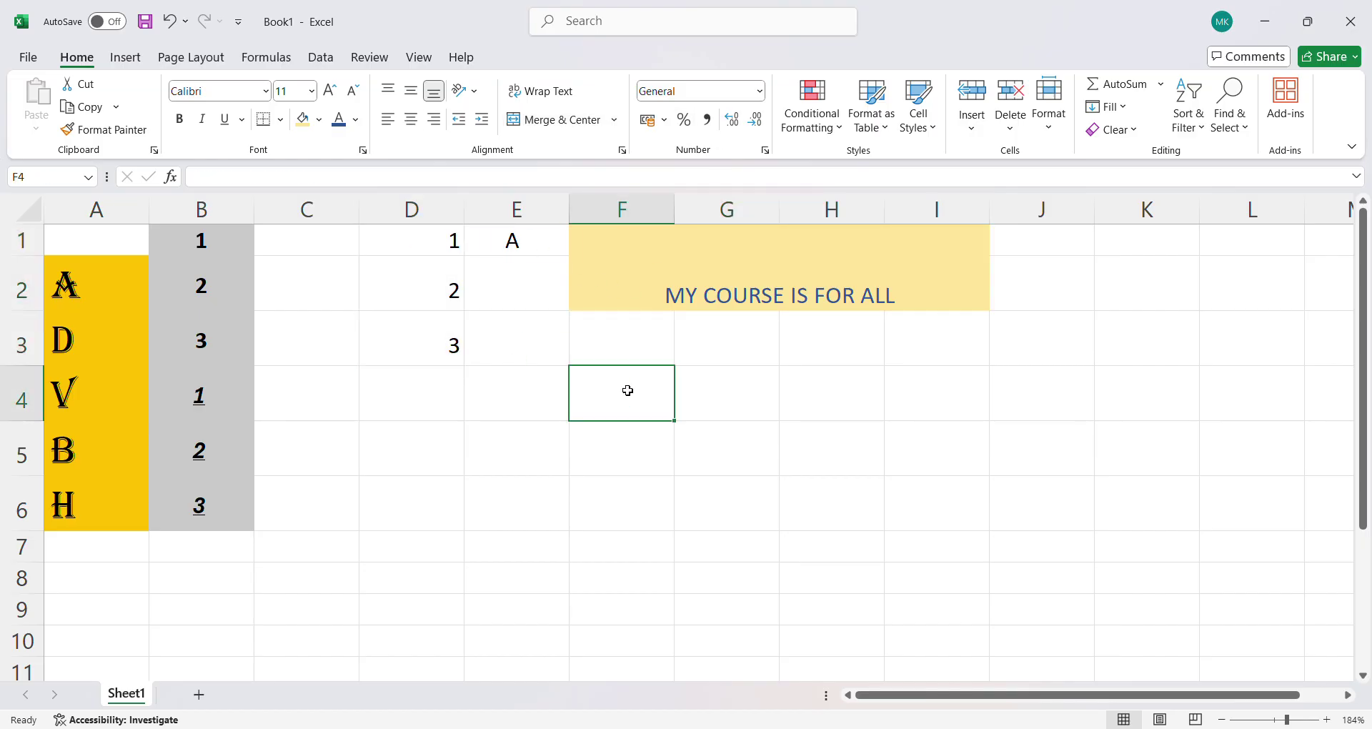